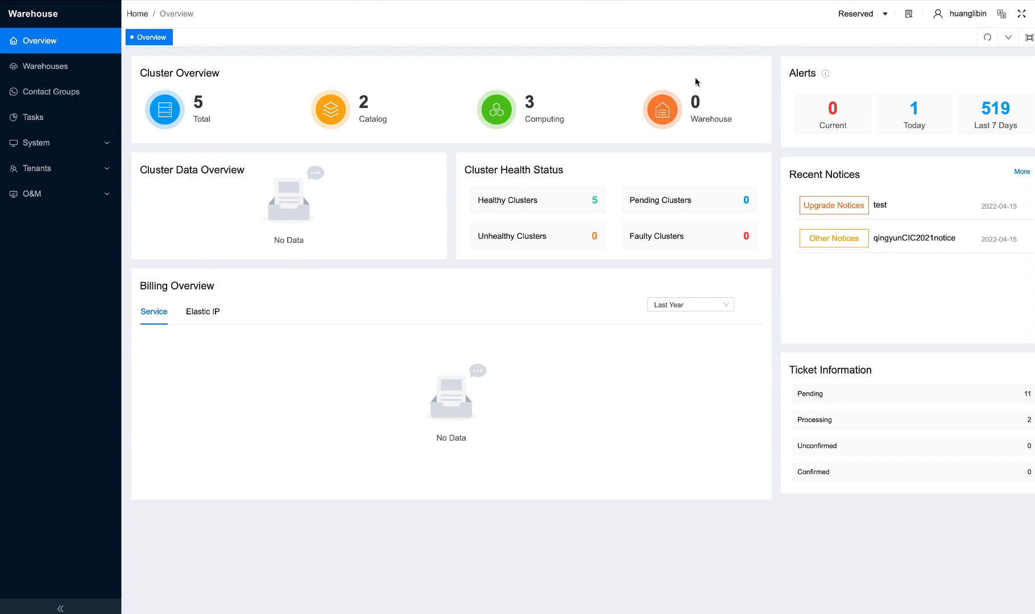
View the Warehouses, Contact Groups and Tasks pages in turn
left_click(58, 72)
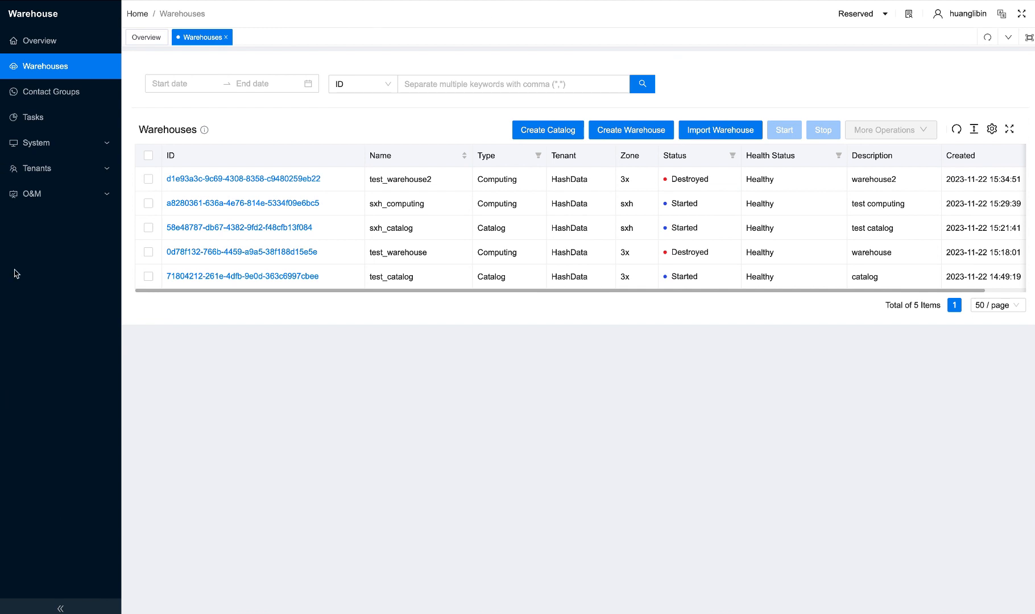
left_click(67, 97)
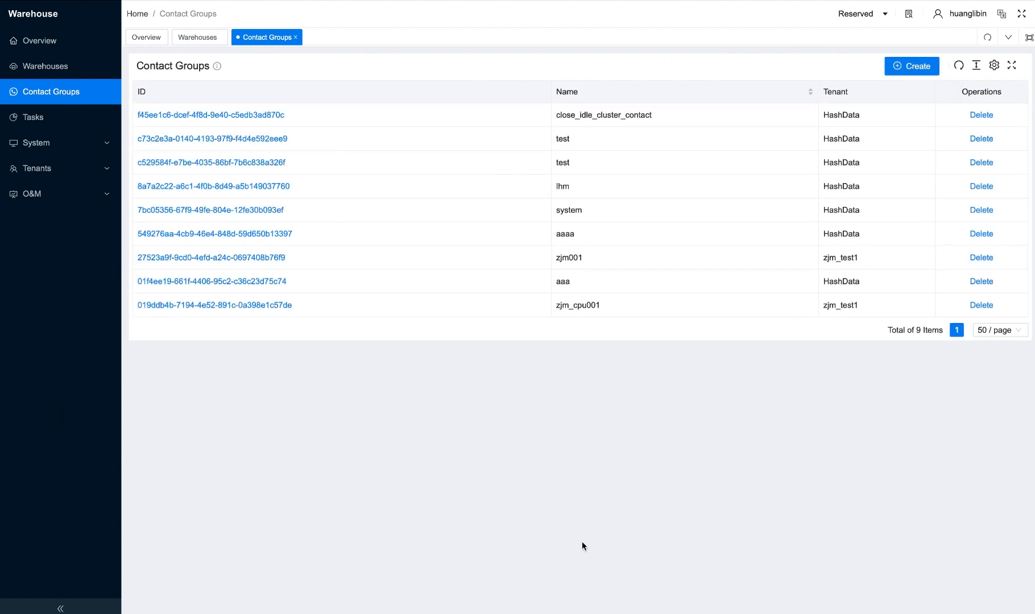
left_click(40, 121)
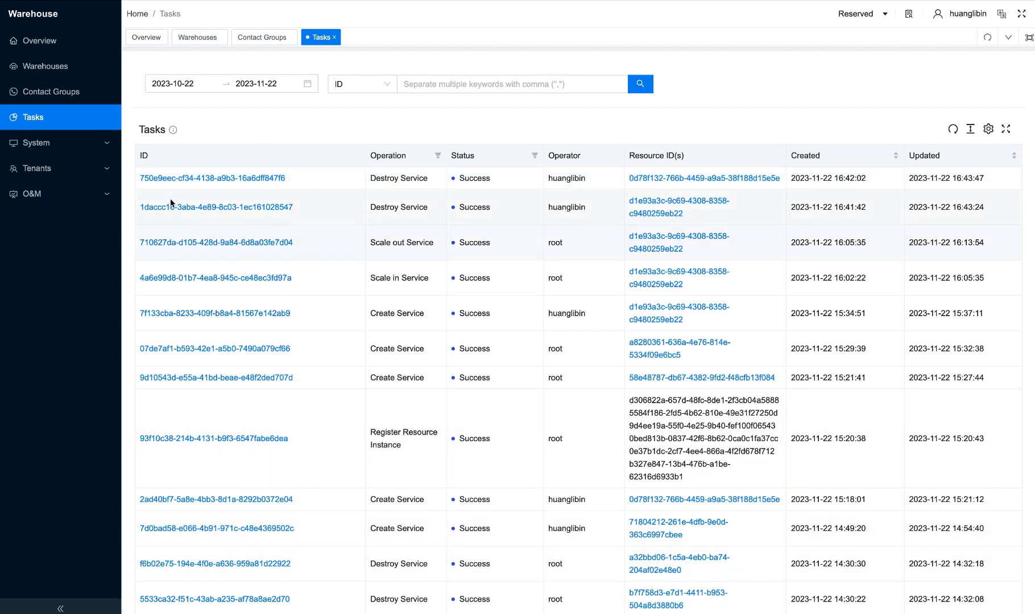
View the system's Tenants list and the Teams list of the tenant section
left_click(37, 143)
left_click(38, 194)
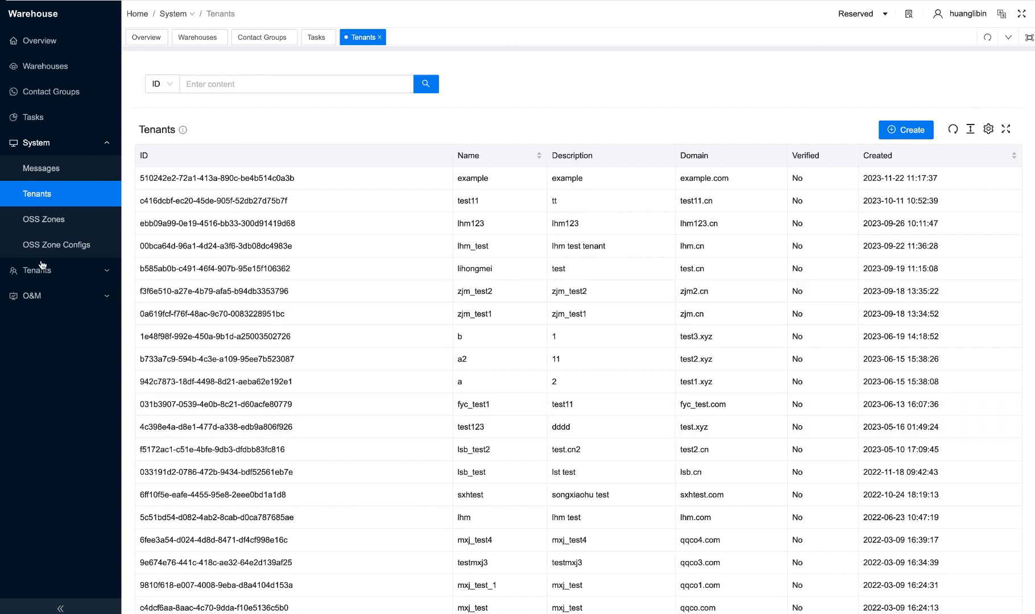
left_click(93, 275)
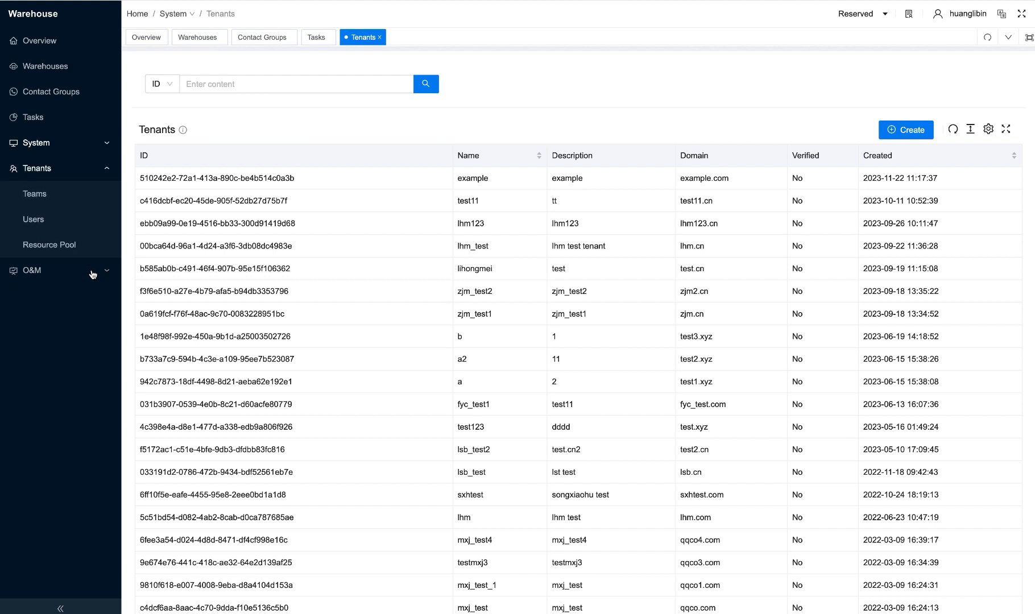
left_click(41, 197)
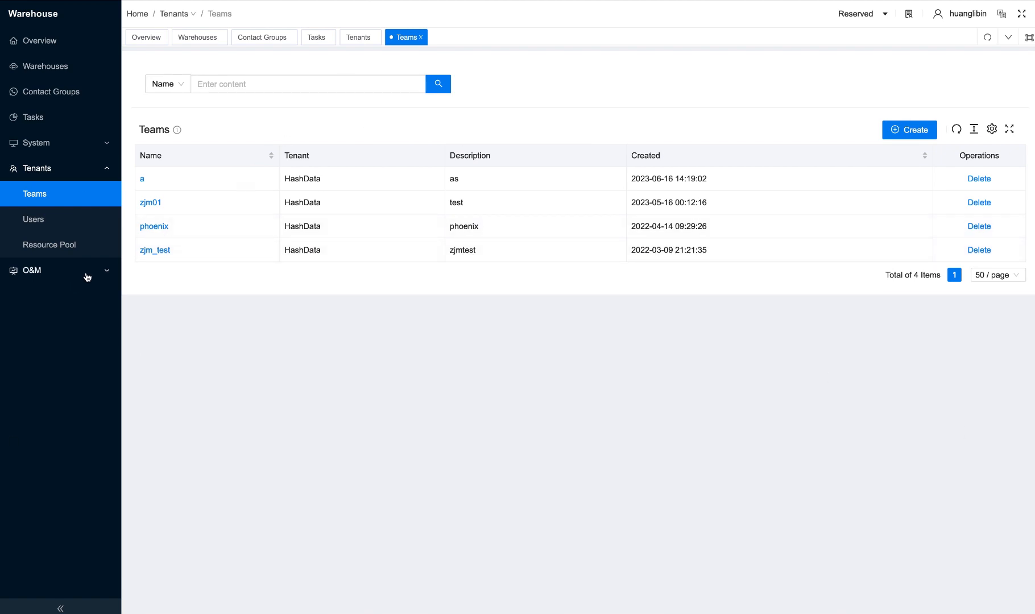
View the O&M overview, the alerts list and the troubleshooting statistics
left_click(87, 277)
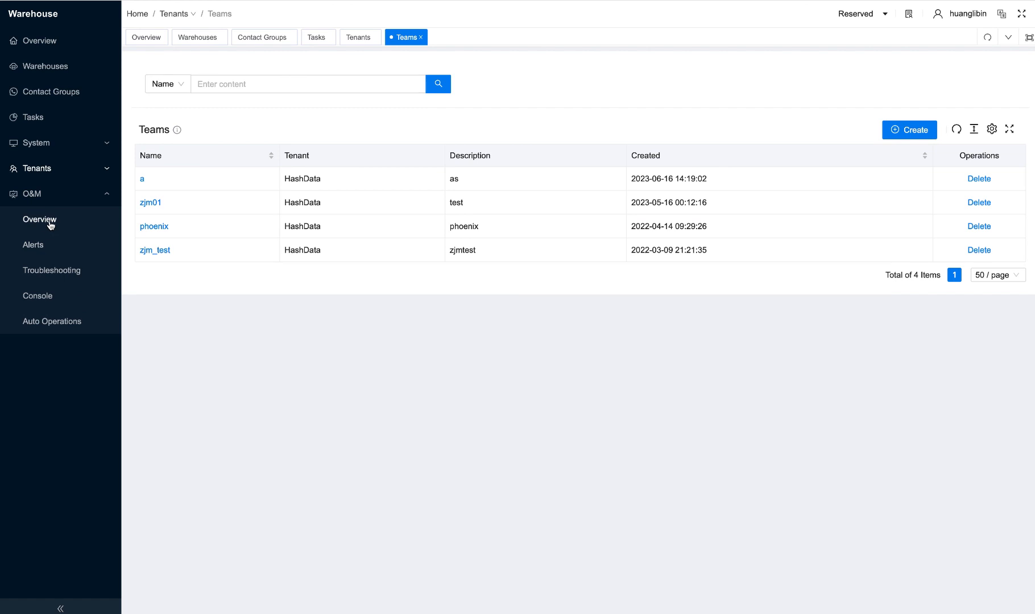
left_click(40, 220)
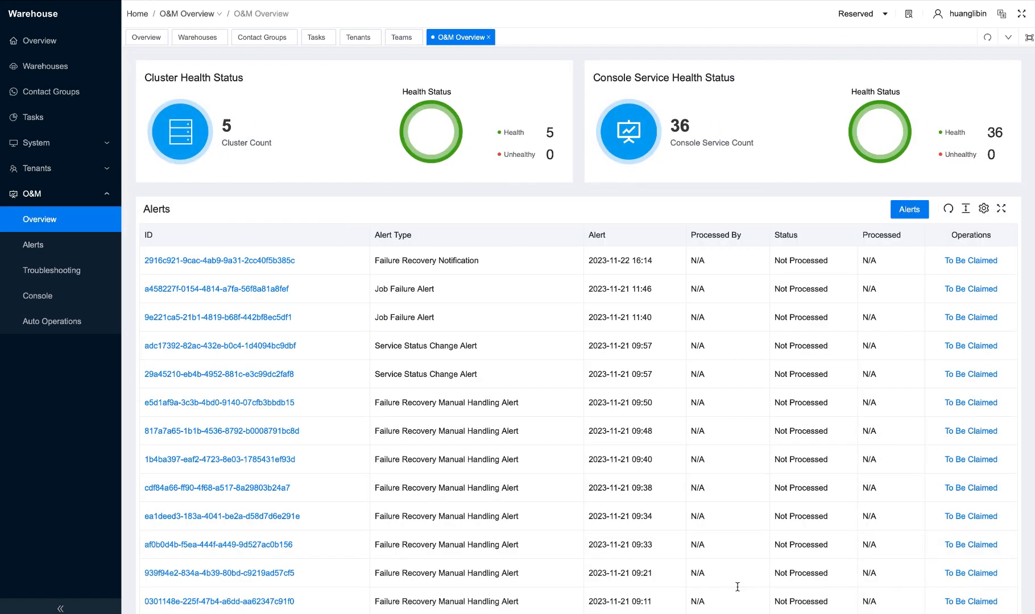
left_click(34, 247)
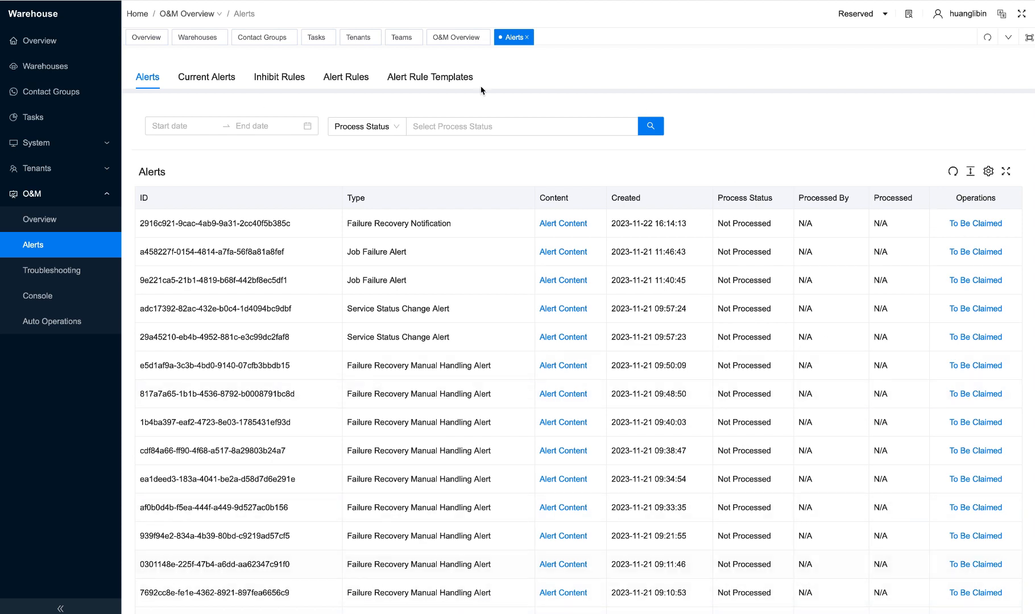
left_click(60, 275)
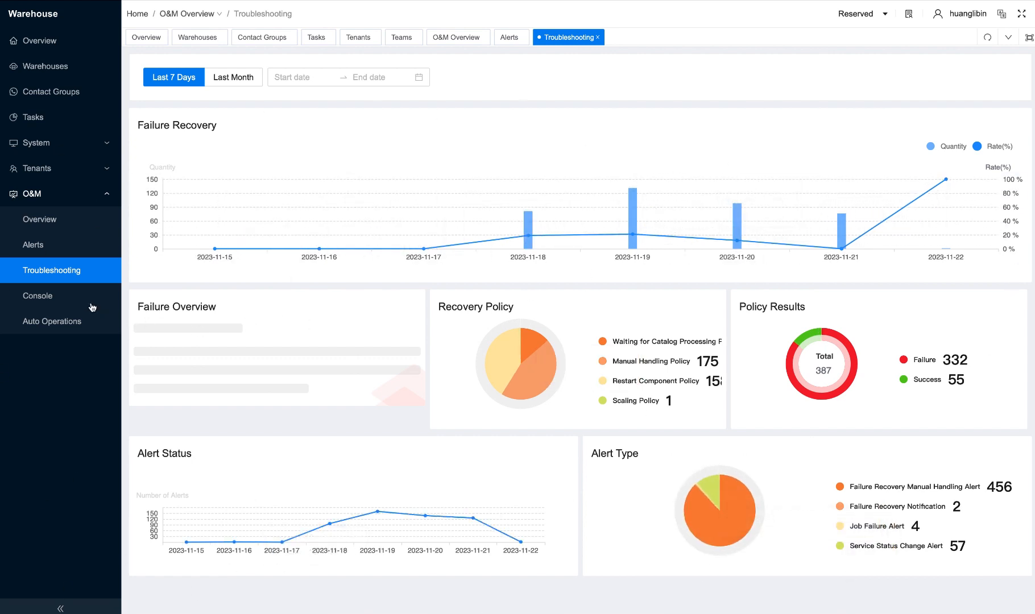
Examine the O&M console's service health list and the Auto Operations thresholds
left_click(43, 298)
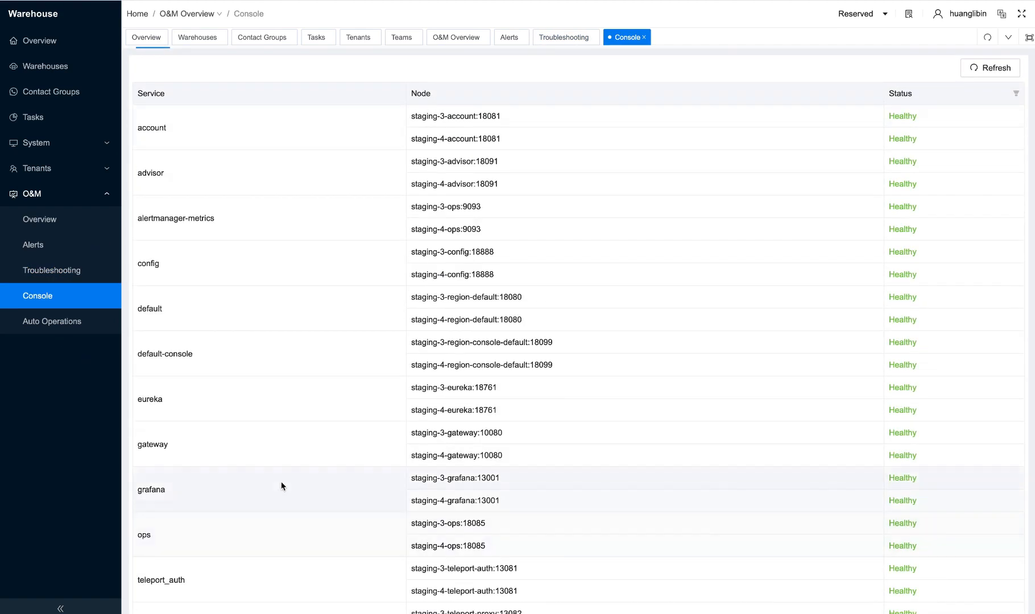
scroll(282, 485, "down", 5)
scroll(287, 471, "down", 2)
scroll(287, 472, "up", 7)
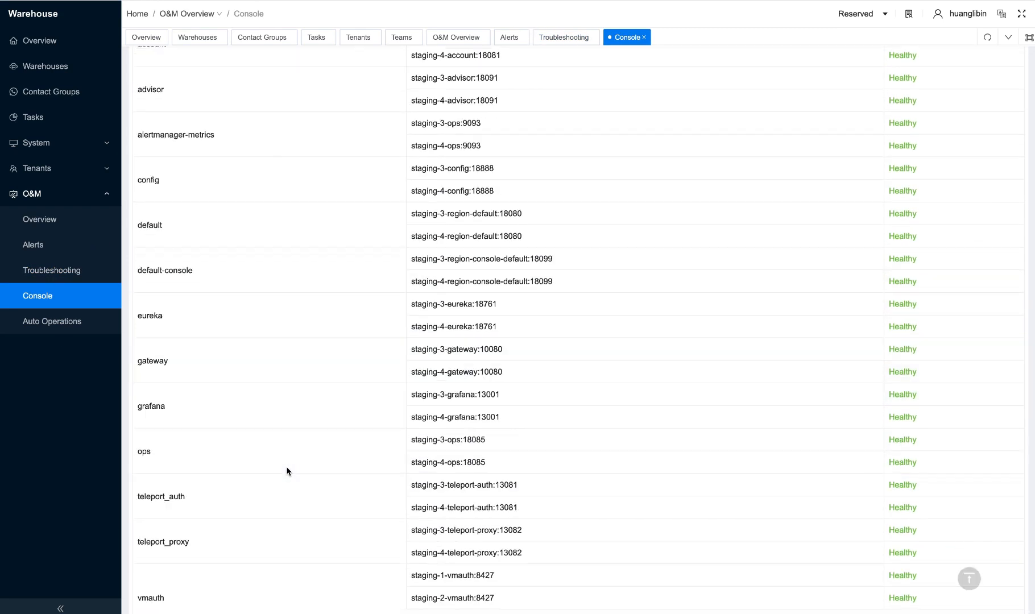
left_click(68, 322)
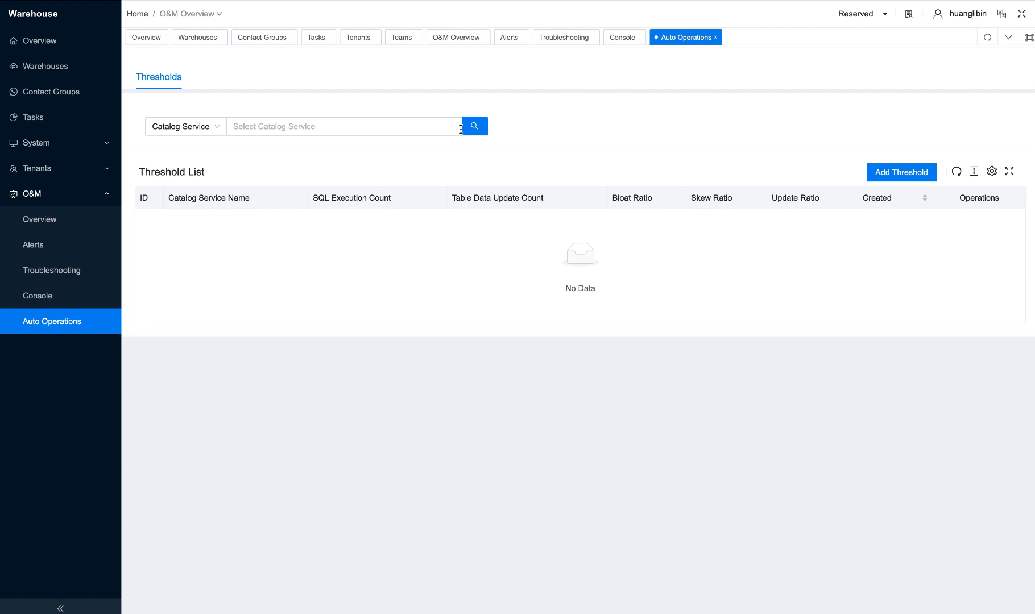
mouse_move(1018, 1)
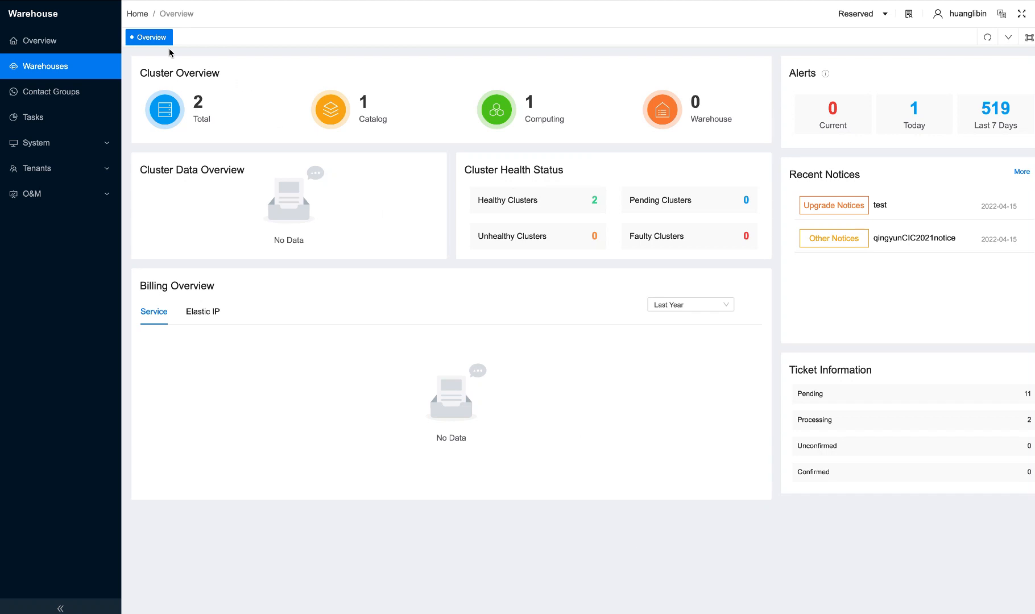
Start a new catalog in resource pool 3x, with test_catalog as name and description, and proceed to its service configuration
left_click(30, 68)
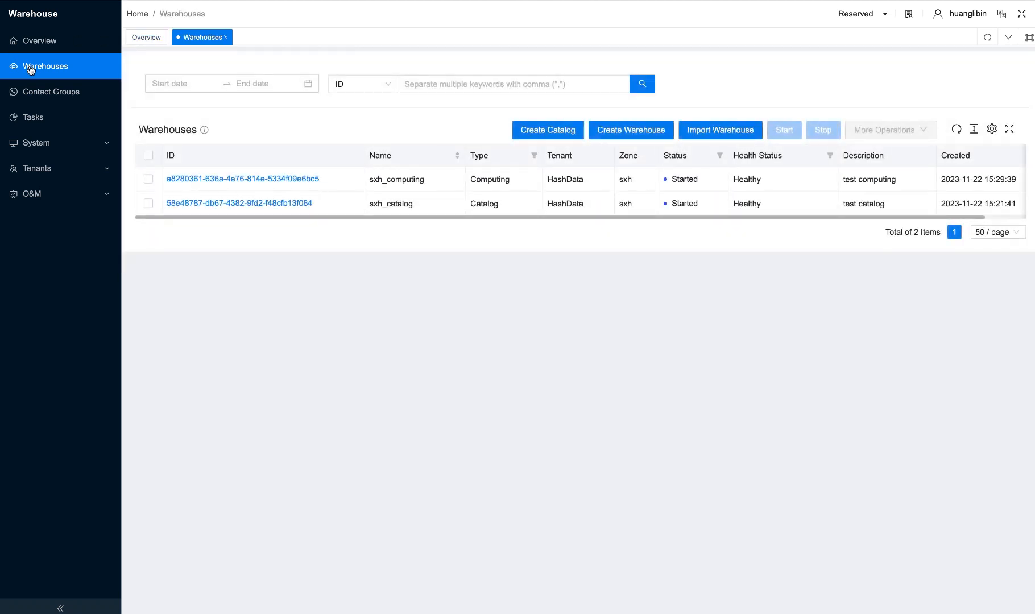
left_click(549, 132)
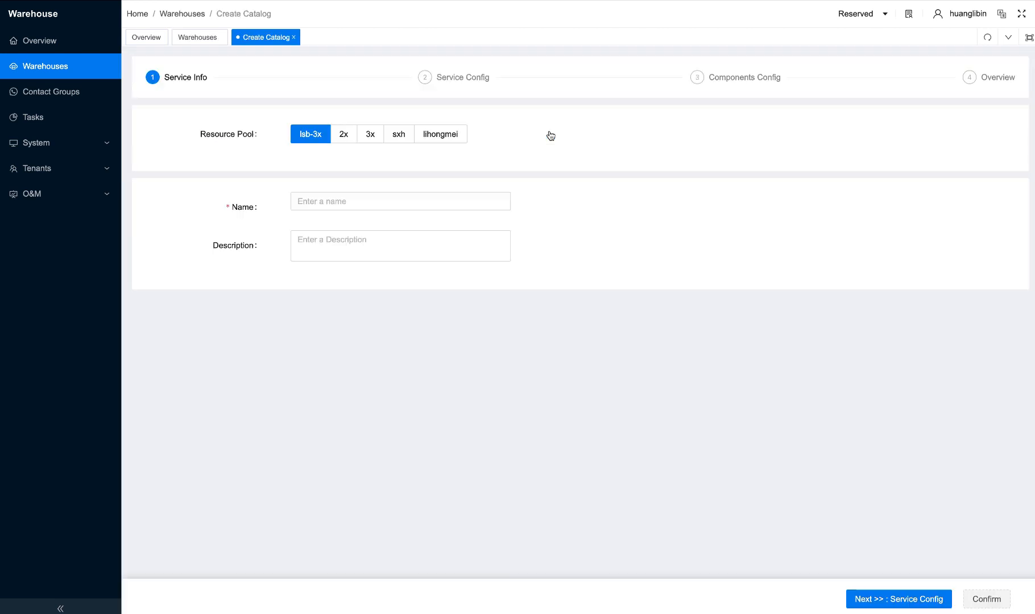
left_click(375, 138)
left_click(381, 203)
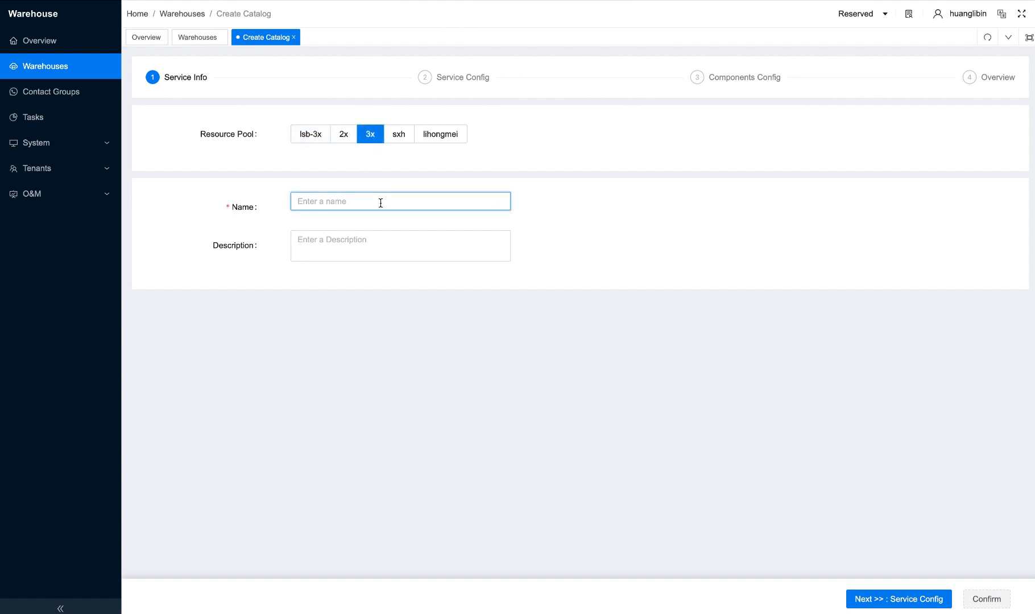
type("test_catalog")
left_click(386, 237)
type("tes")
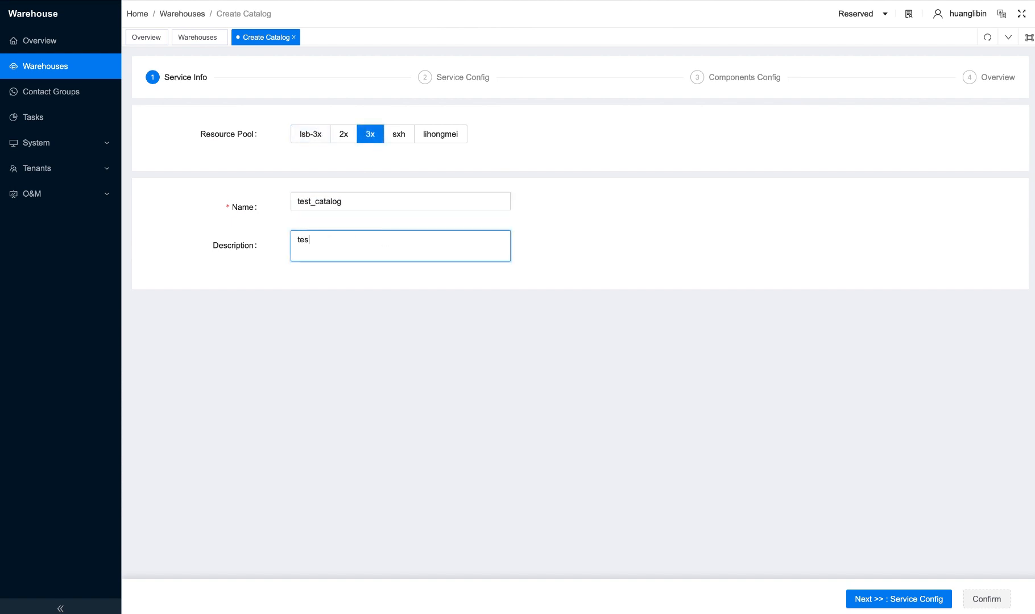
left_click(870, 600)
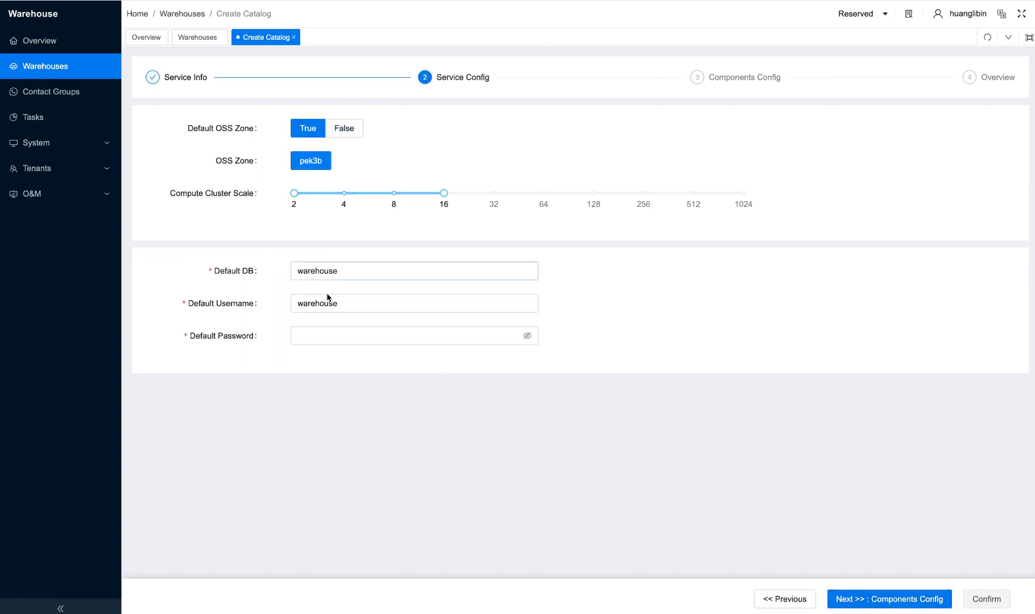
Enter the catalog's default password, keep the other service settings, and proceed to the components configuration
left_click(315, 336)
type("•••")
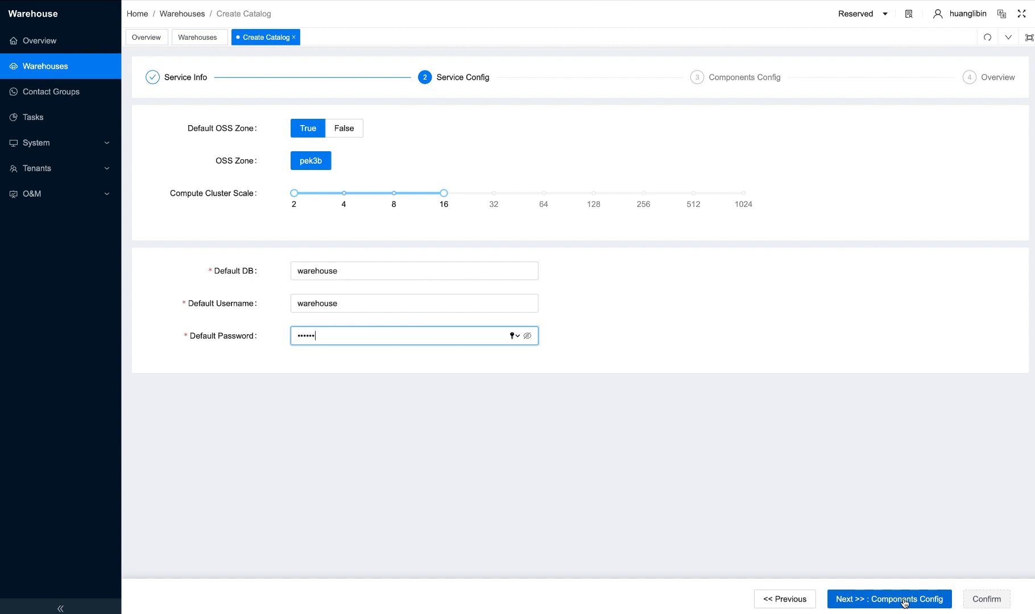
left_click(904, 603)
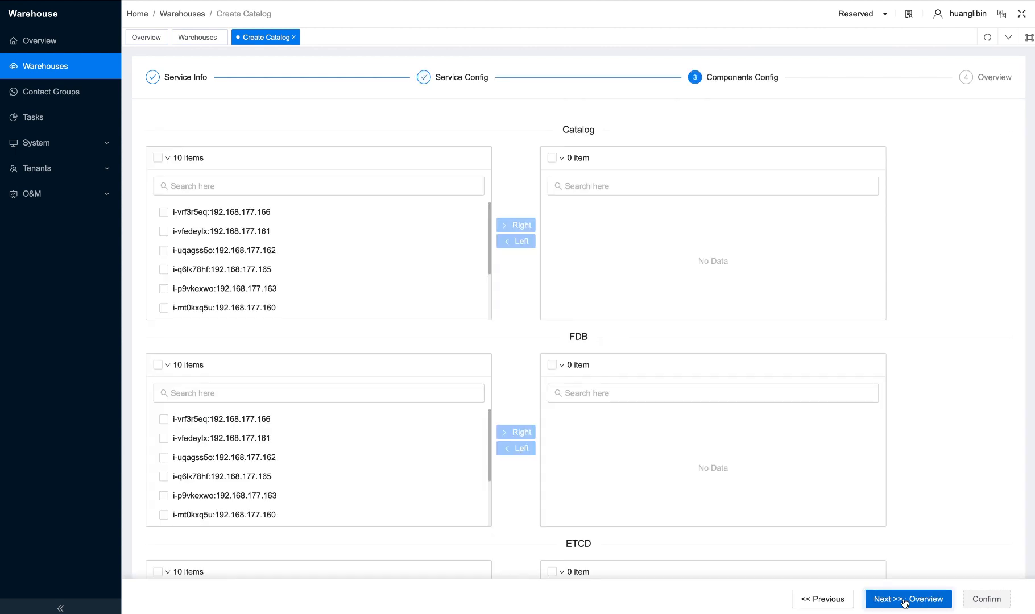
Assign nodes 192.168.177.166, 192.168.177.161 and 192.168.177.162 to the Catalog component
left_click(245, 215)
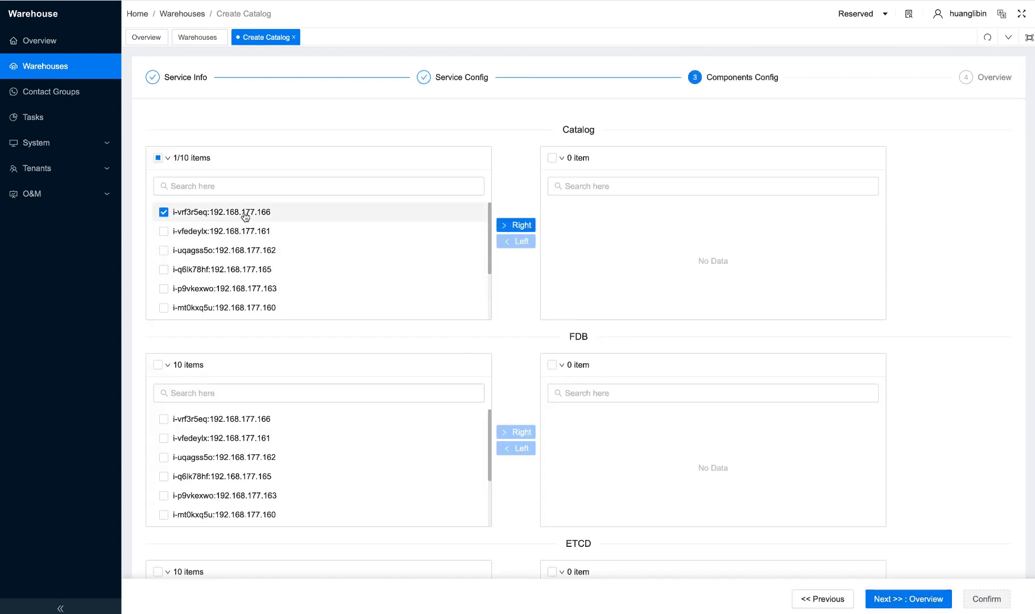
left_click(240, 234)
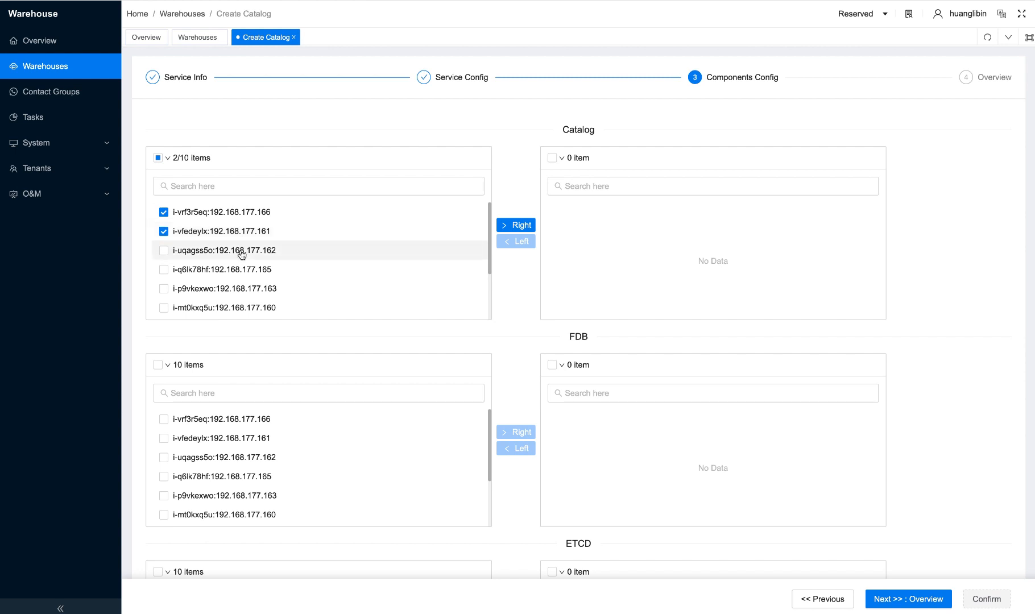
left_click(241, 250)
left_click(517, 226)
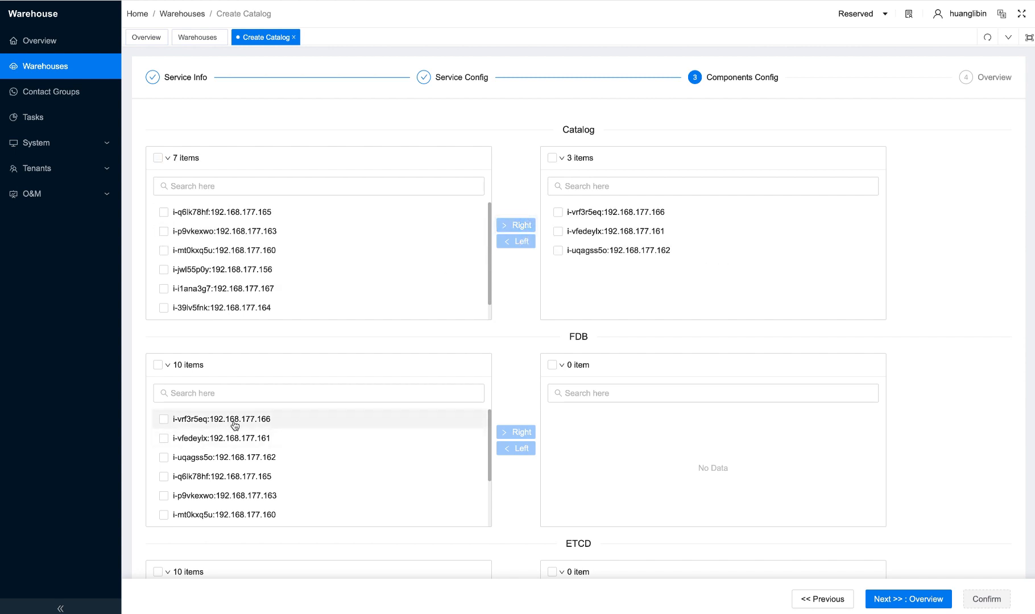
Assign nodes 192.168.177.166, 192.168.177.161 and 192.168.177.162 to the FDB component
scroll(235, 425, "down", 1)
scroll(240, 423, "up", 1)
left_click(252, 424)
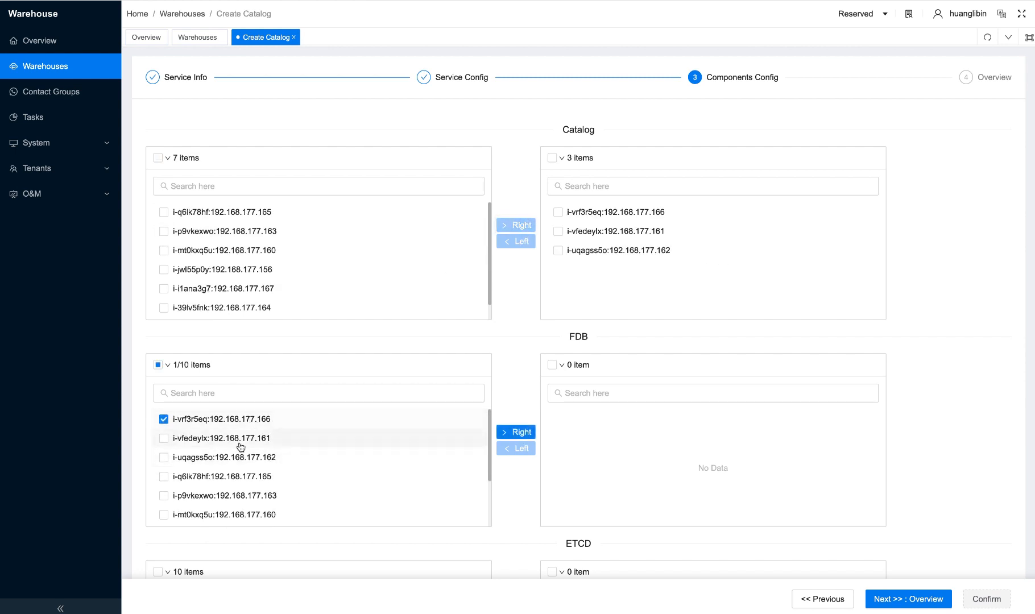
left_click(240, 441)
left_click(255, 460)
left_click(513, 433)
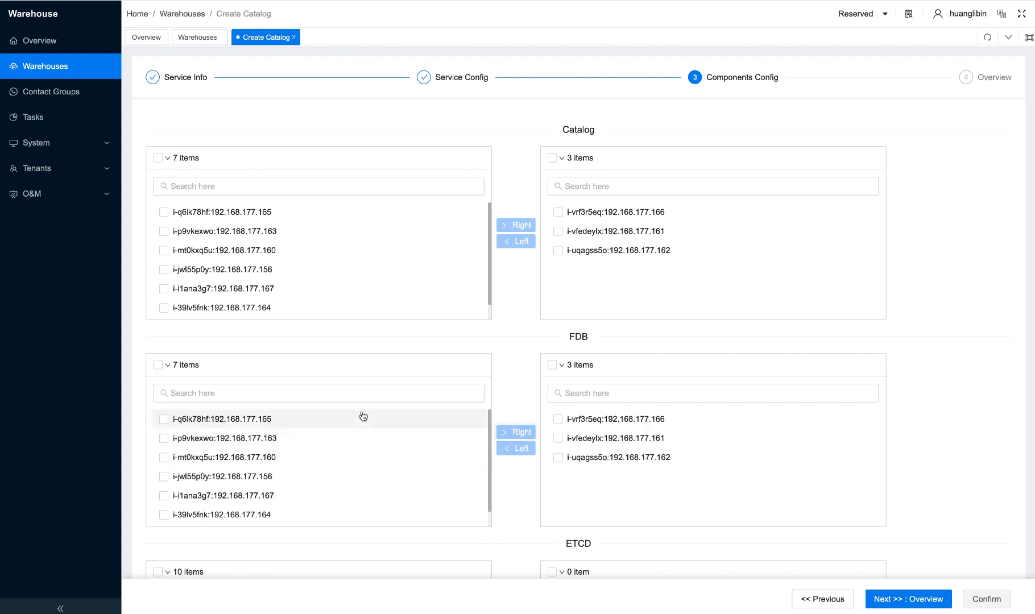
Assign nodes 192.168.177.166, 192.168.177.161 and 192.168.177.162 to the ETCD component
scroll(363, 416, "down", 3)
left_click(250, 439)
left_click(245, 458)
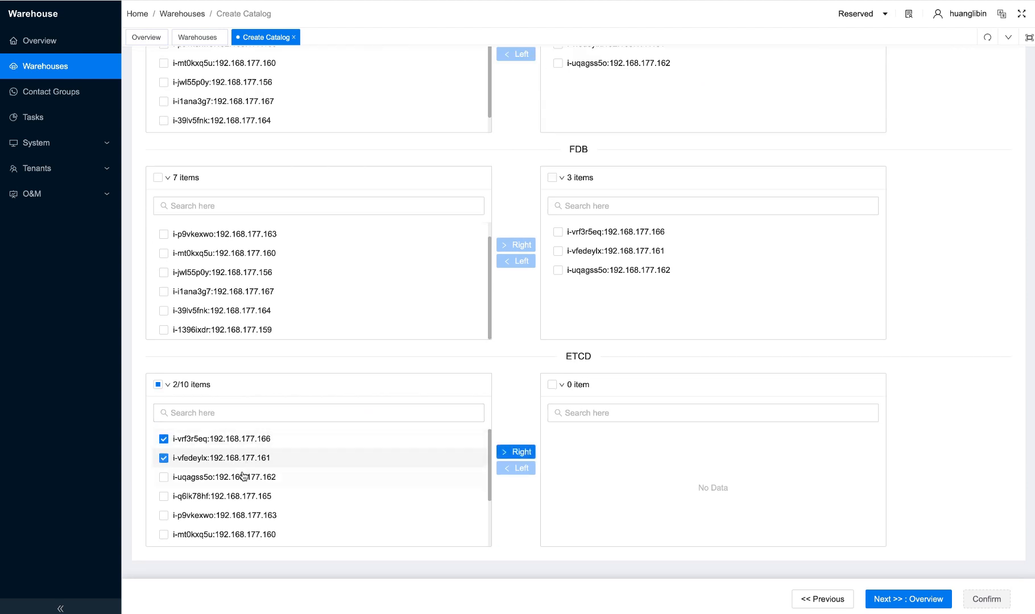
left_click(283, 479)
left_click(510, 454)
Review the component assignments and configuration overview, and confirm the creation of the catalog
scroll(400, 373, "up", 3)
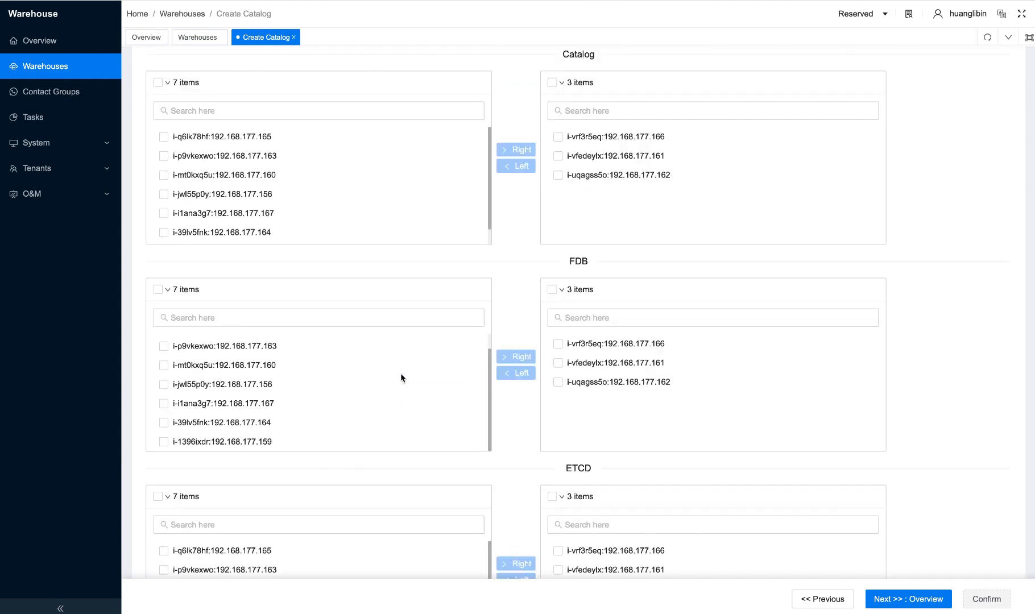
scroll(407, 370, "down", 3)
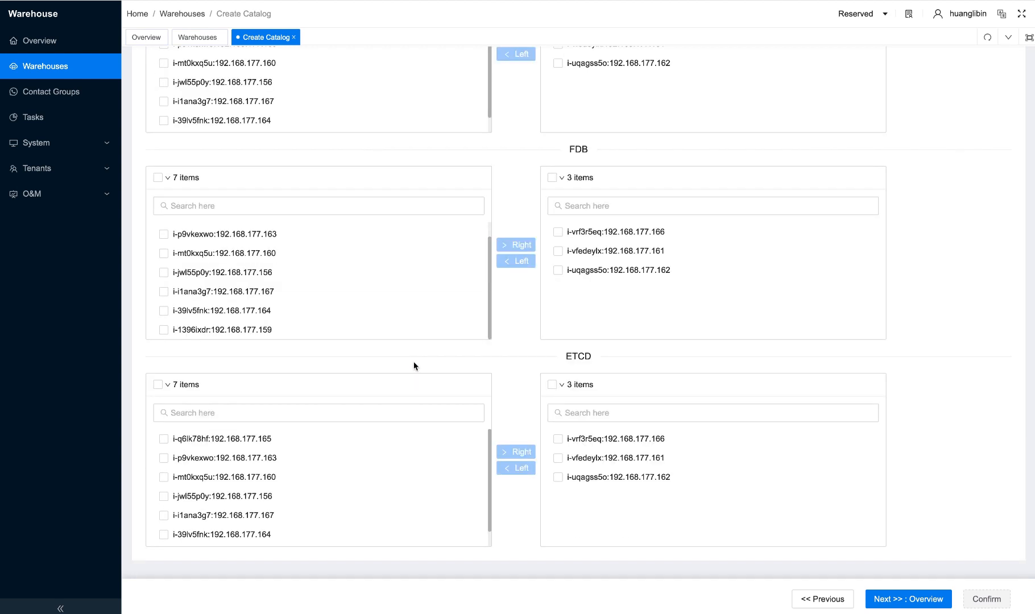
scroll(414, 366, "up", 2)
scroll(415, 364, "down", 2)
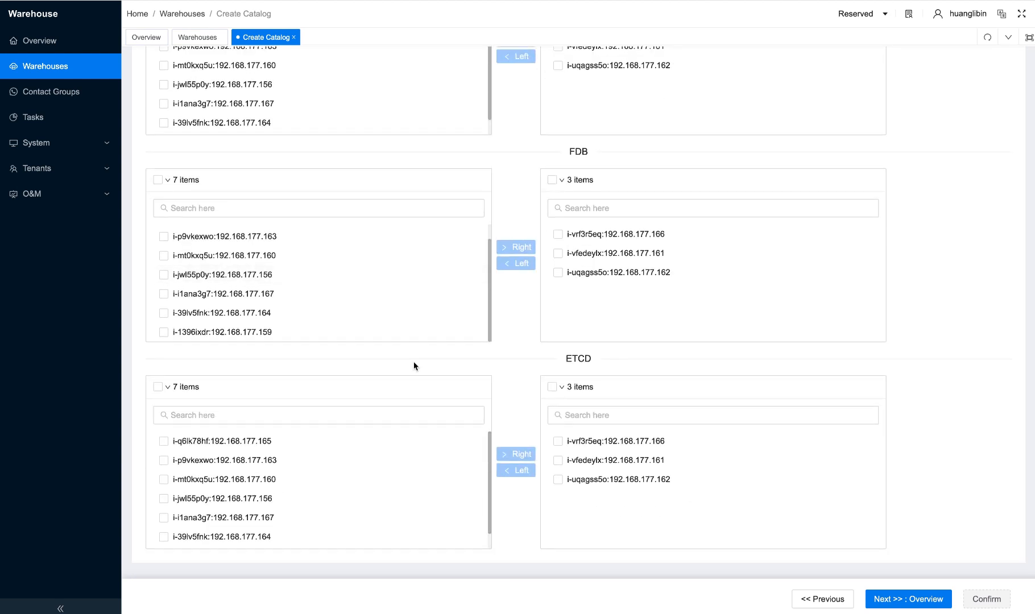
left_click(906, 607)
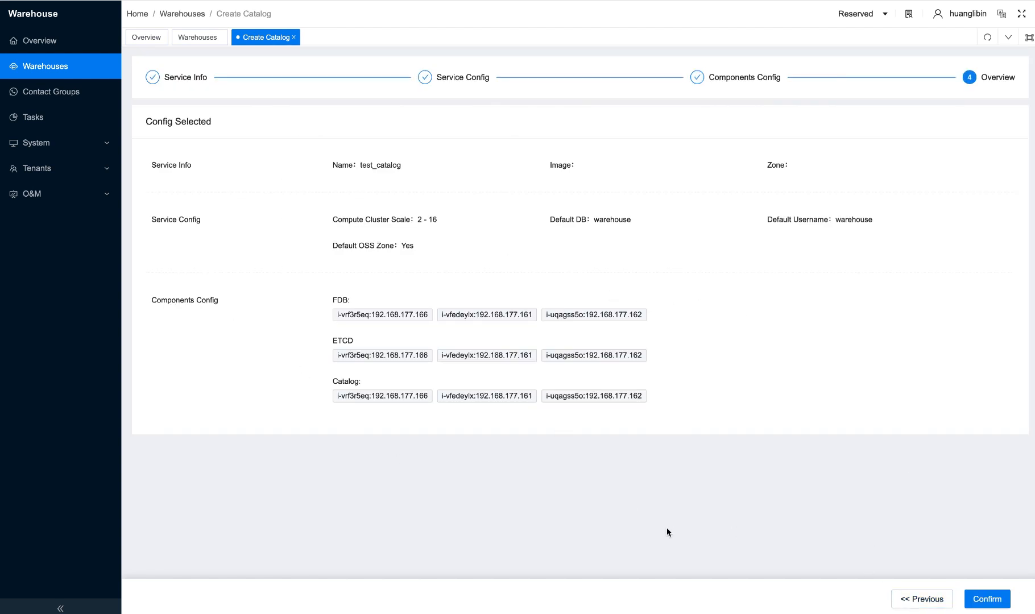
left_click(984, 603)
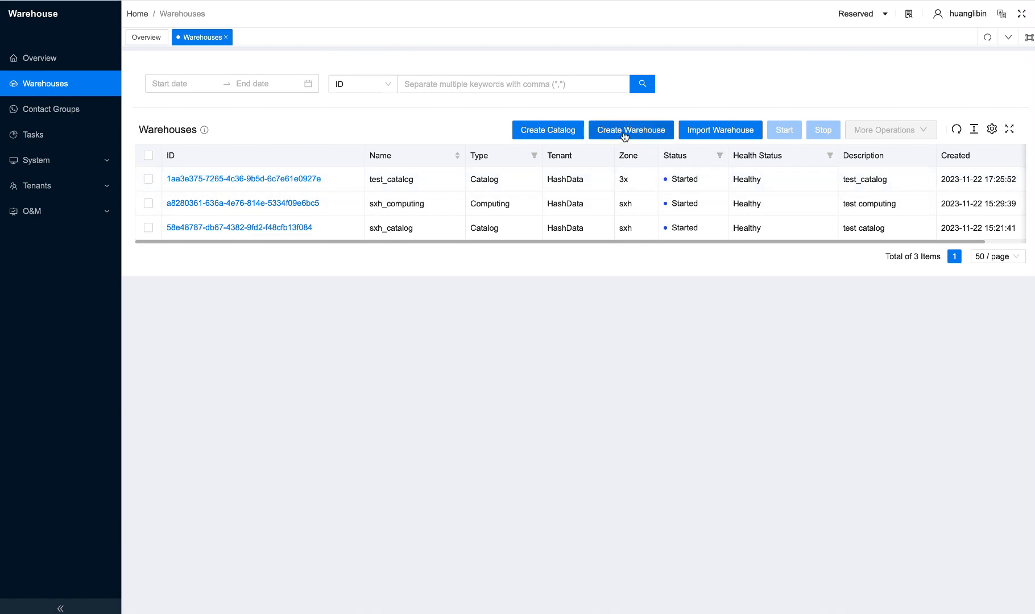
Start a new warehouse in resource pool 3x, named test_warehouse1 with the description warehouse1
left_click(625, 136)
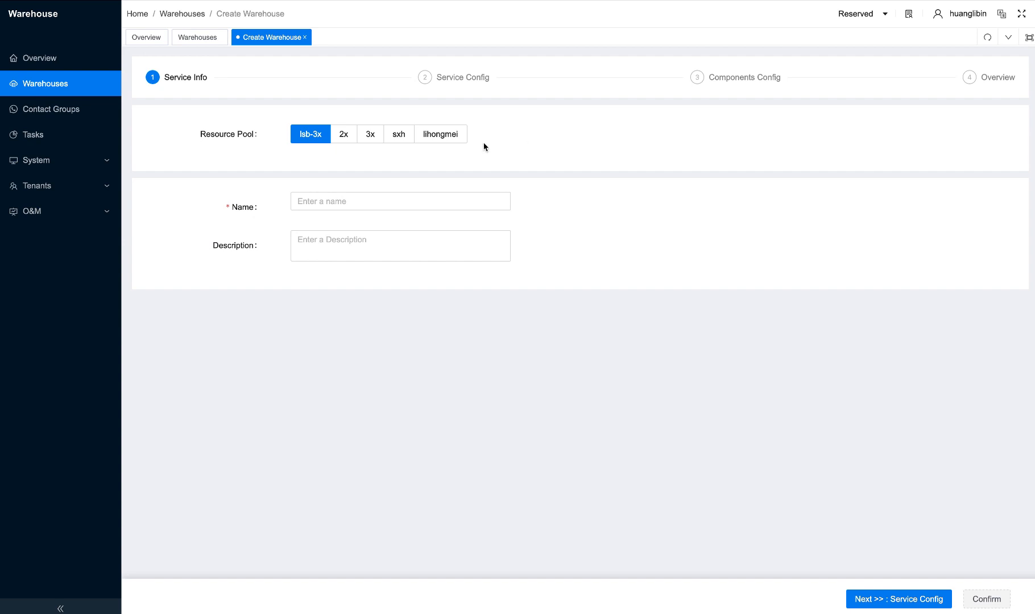
left_click(371, 136)
left_click(343, 199)
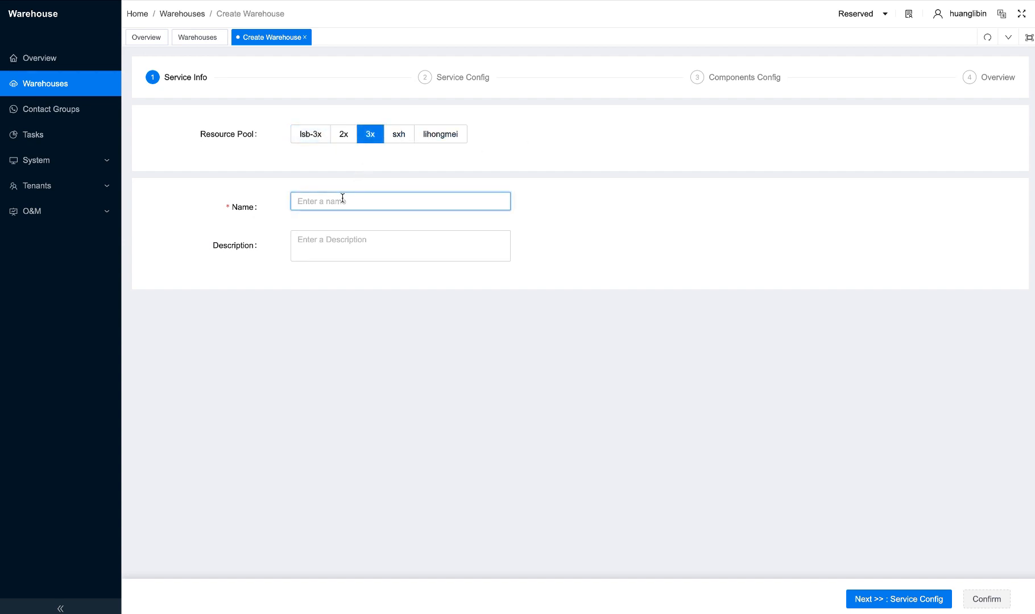
type("test_warehouse1")
left_click(363, 235)
type("warehouse1")
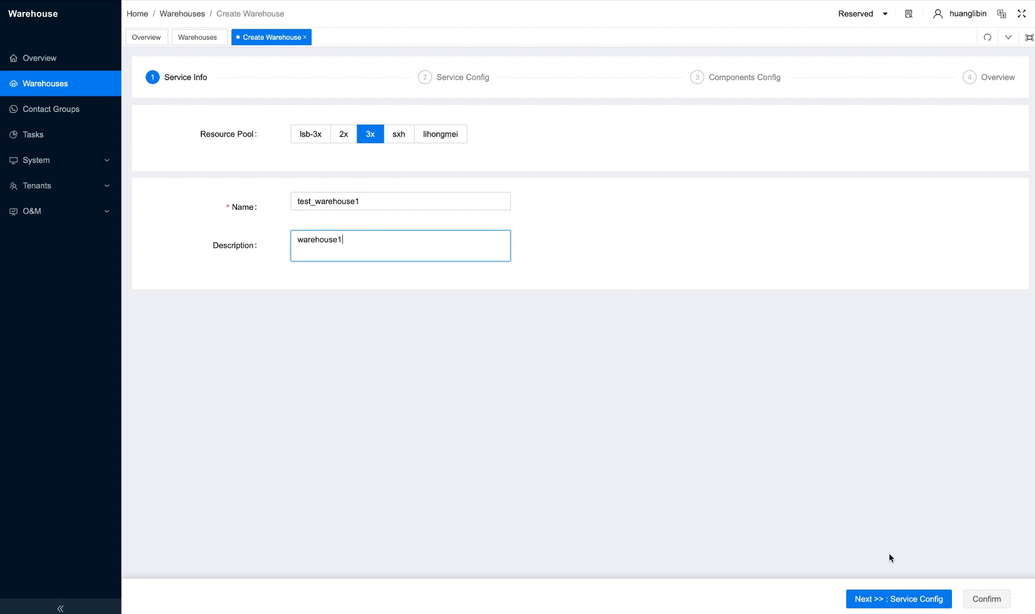
Configure the warehouse service to share the catalog test_catalog and use 2 segments
left_click(891, 600)
left_click(891, 600)
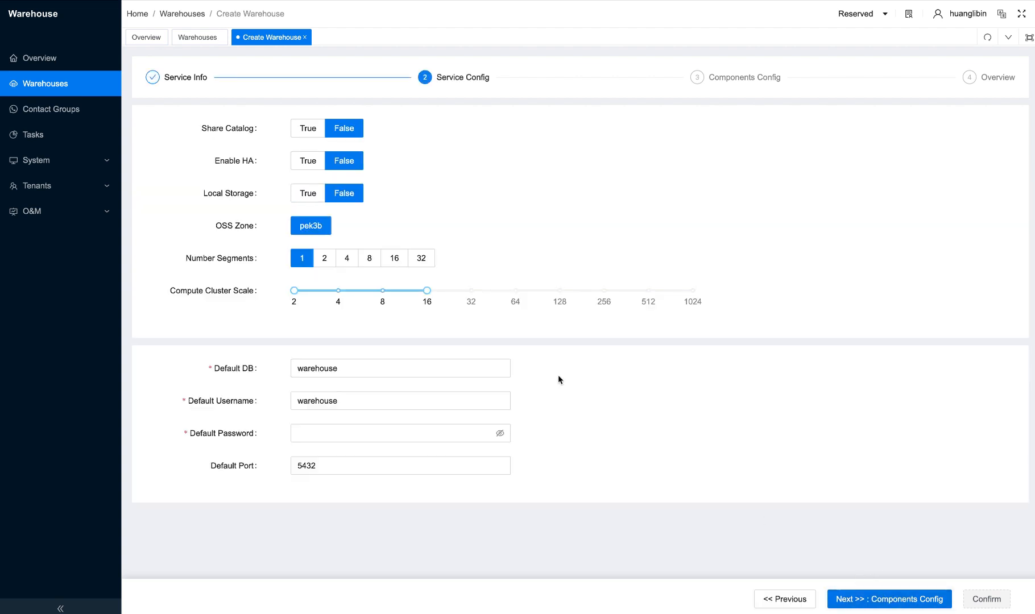
left_click(308, 129)
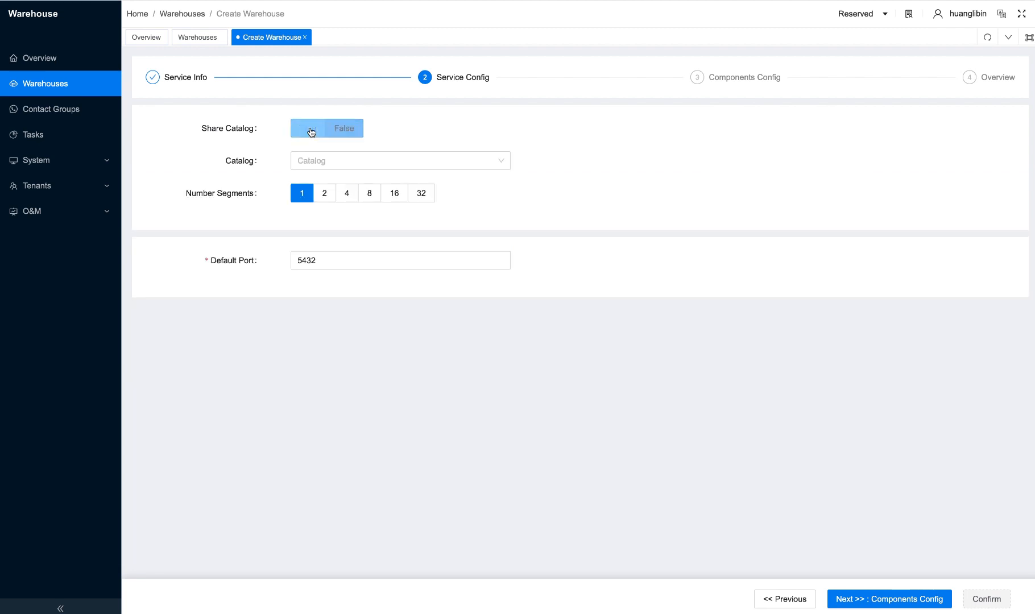
left_click(333, 164)
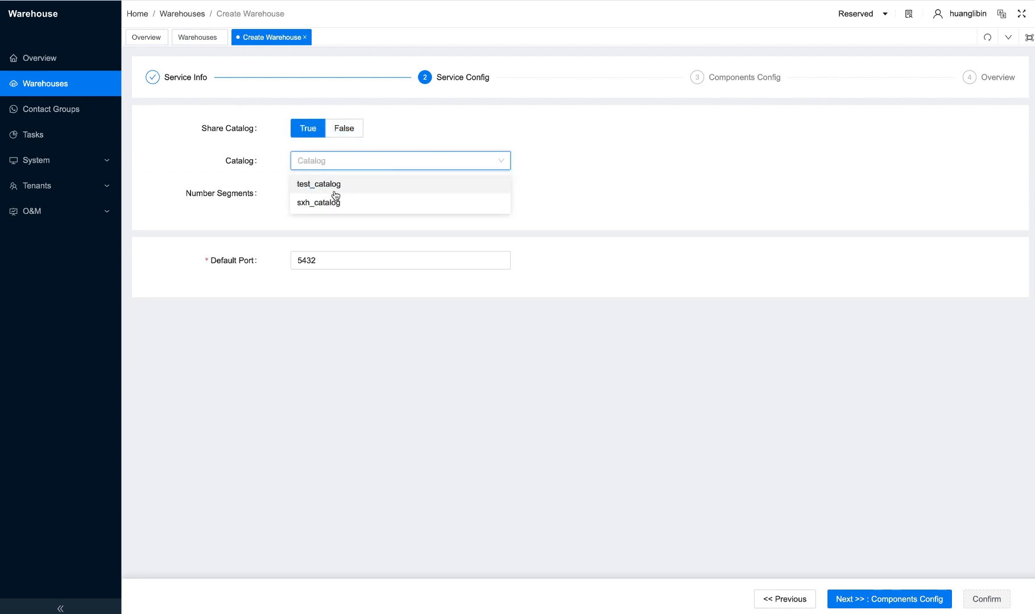
left_click(340, 189)
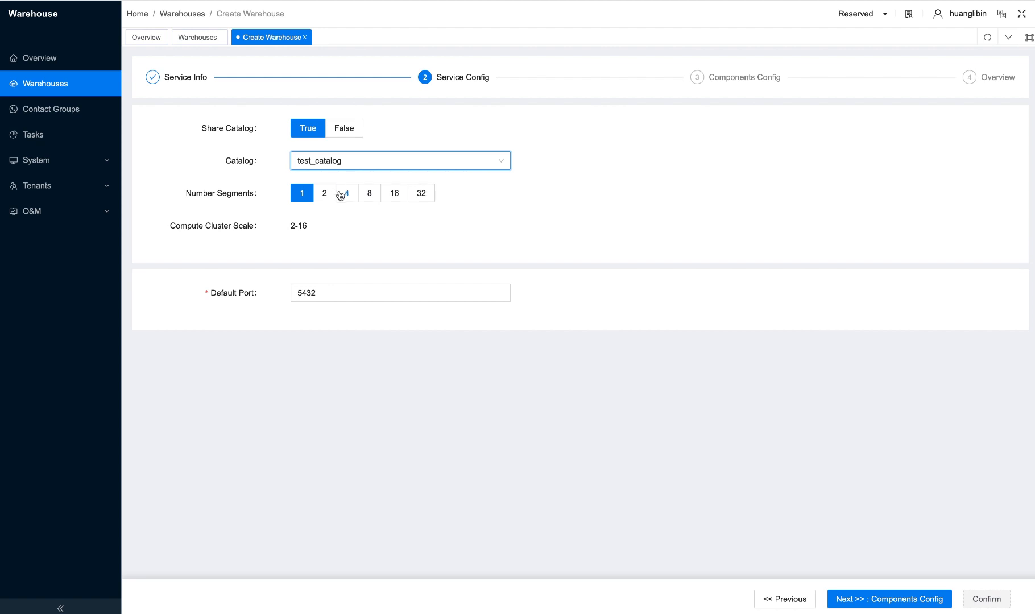
left_click(326, 196)
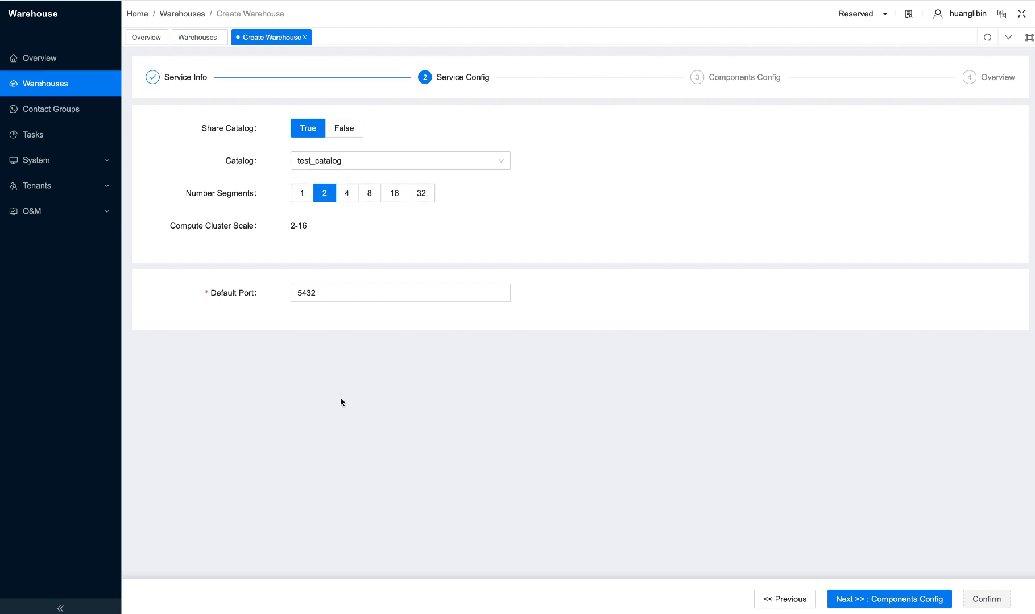
Proceed to the components configuration and assign node 192.168.177.165 to the Master component
left_click(892, 601)
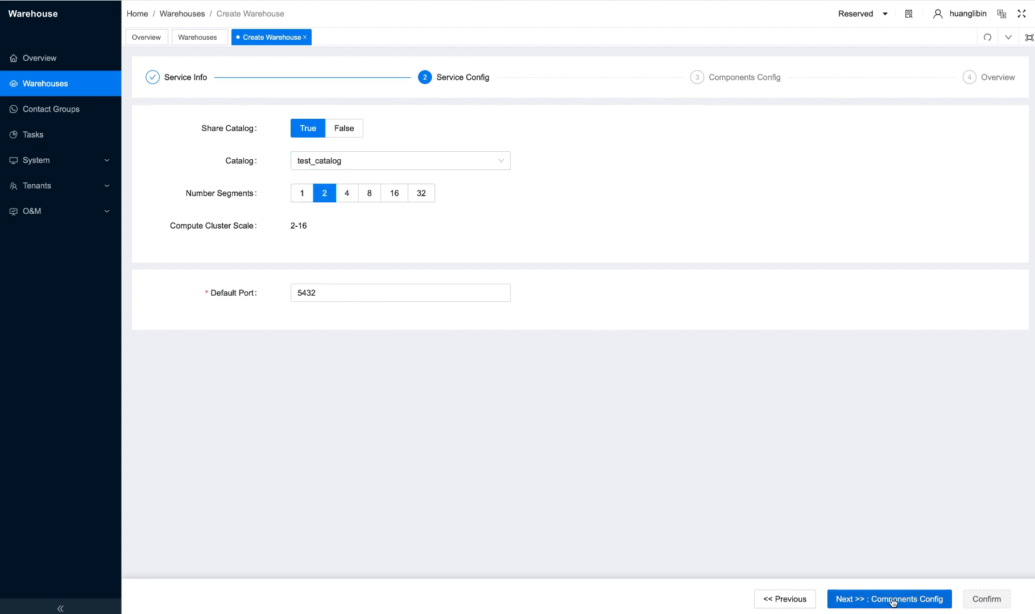
left_click(892, 602)
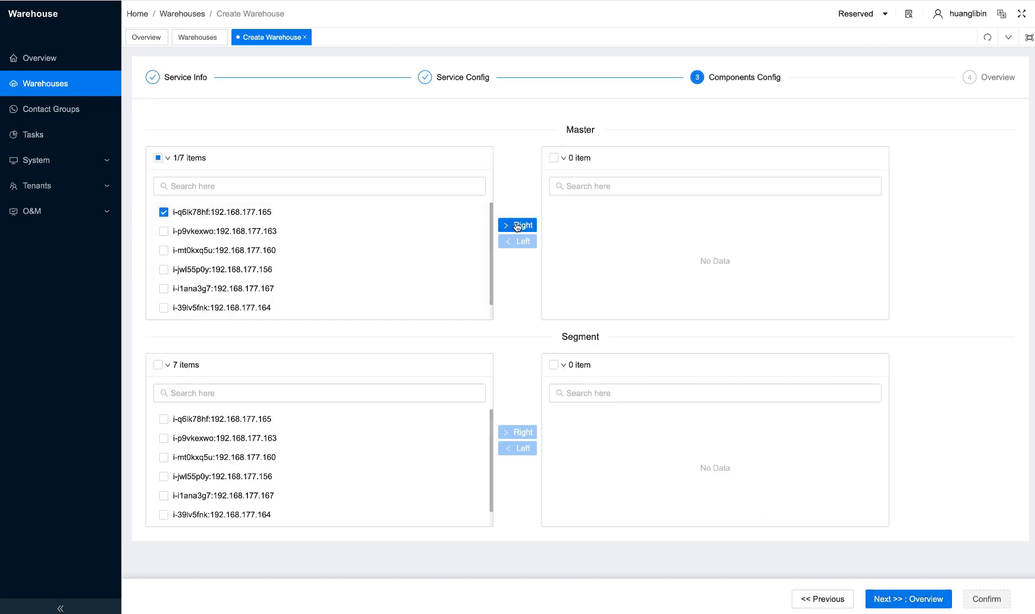
left_click(516, 231)
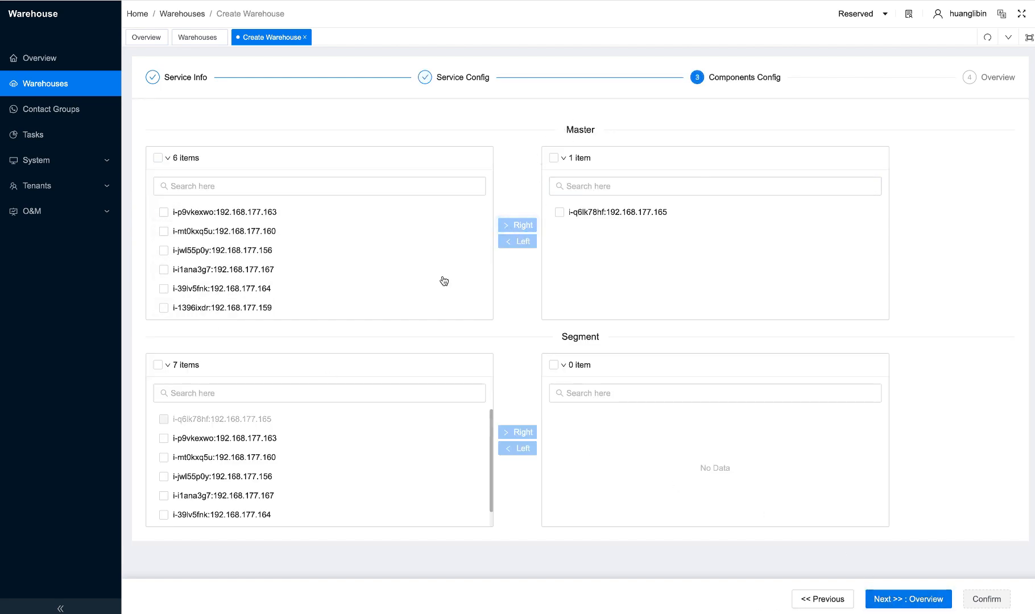
Assign nodes 192.168.177.163 and 192.168.177.160 to the Segment component and confirm the creation of the warehouse
left_click(239, 447)
left_click(238, 456)
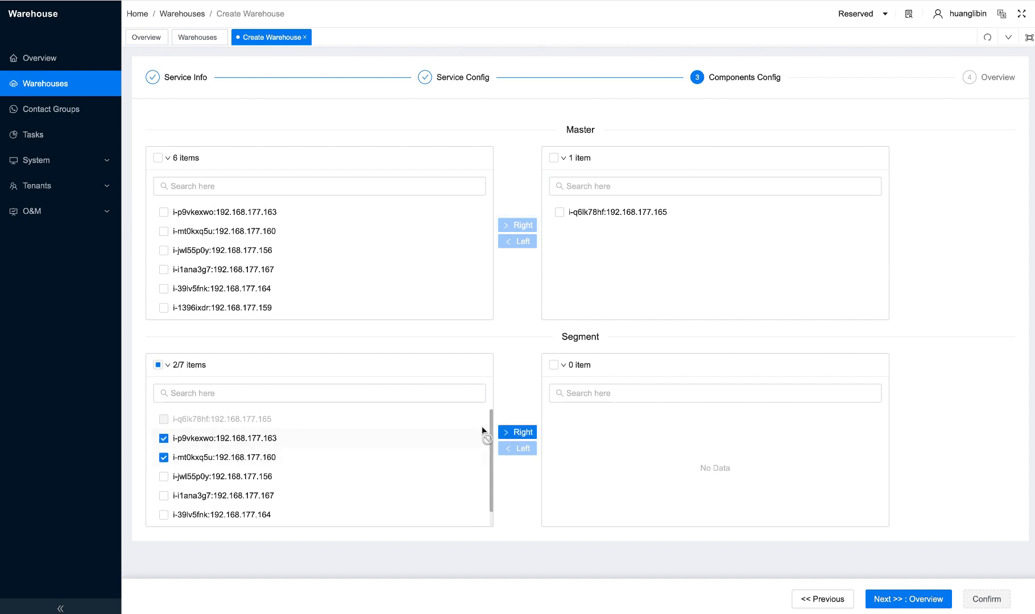
left_click(509, 433)
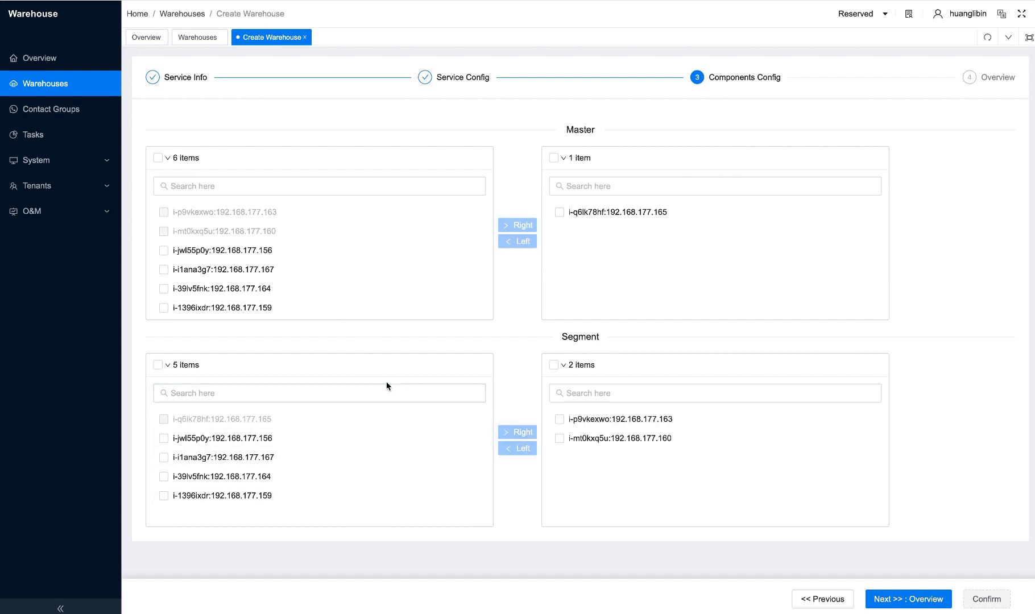
left_click(908, 602)
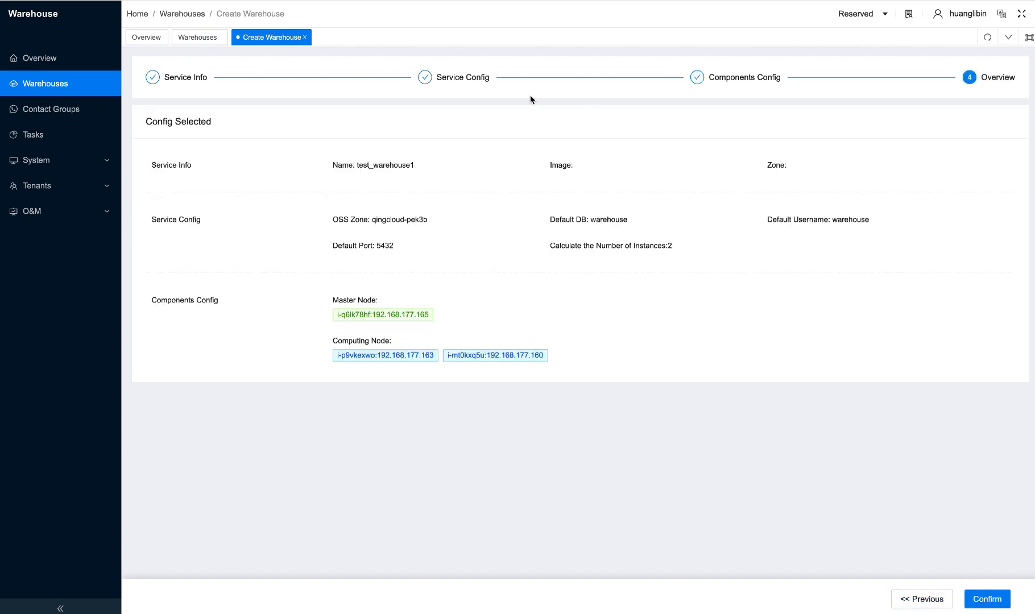
left_click(989, 601)
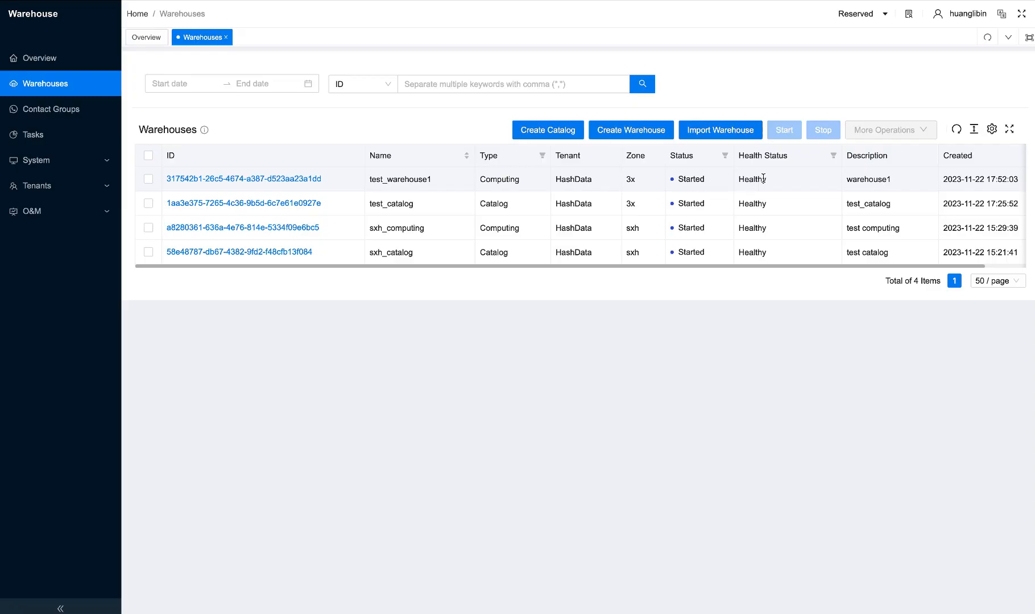
Open the details of test_warehouse1 and scale it out with computing node 192.168.177.156
left_click(295, 179)
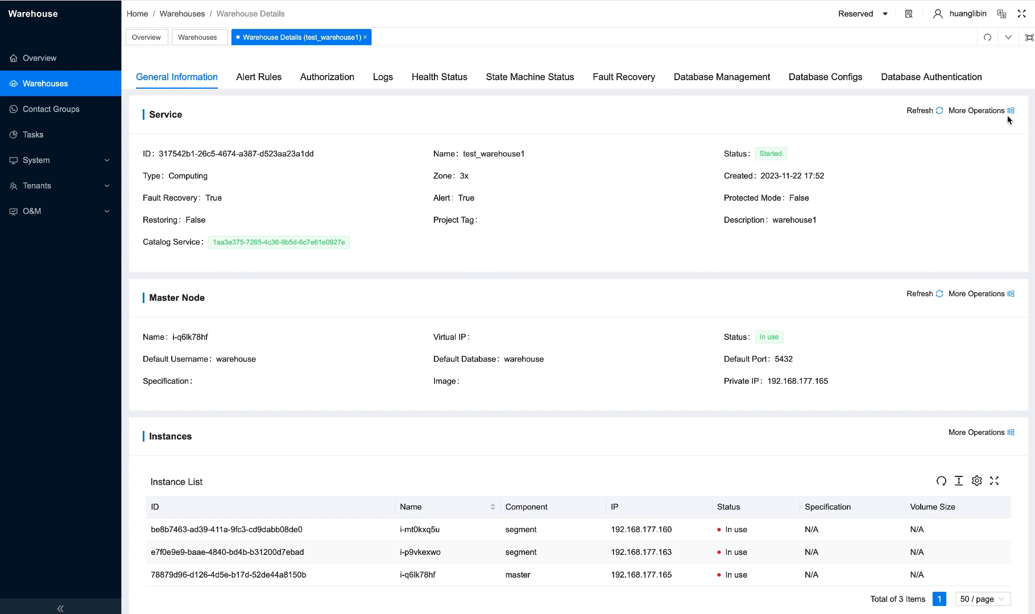
mouse_move(1010, 112)
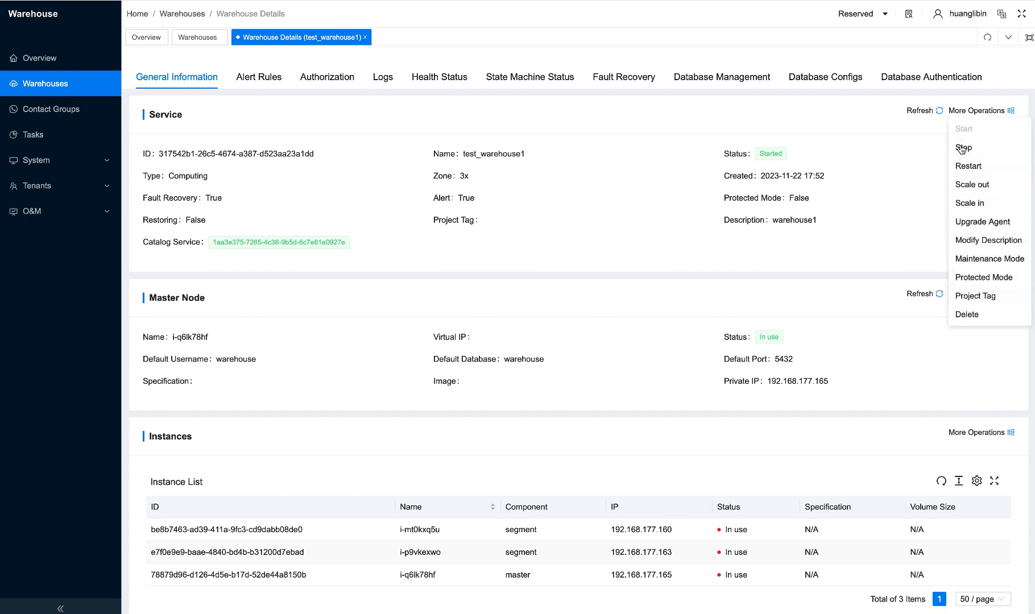
left_click(984, 191)
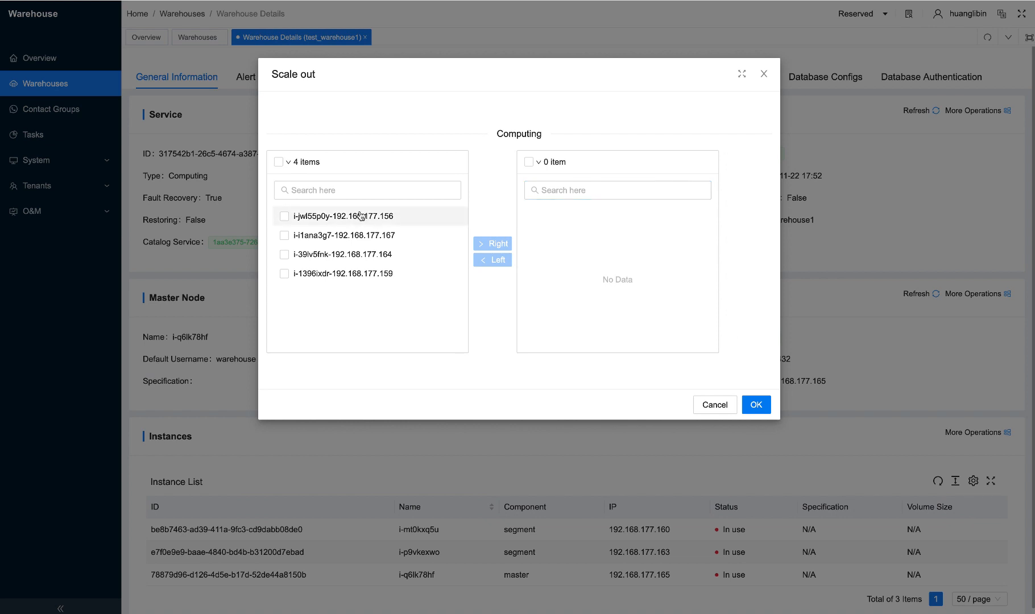
left_click(360, 215)
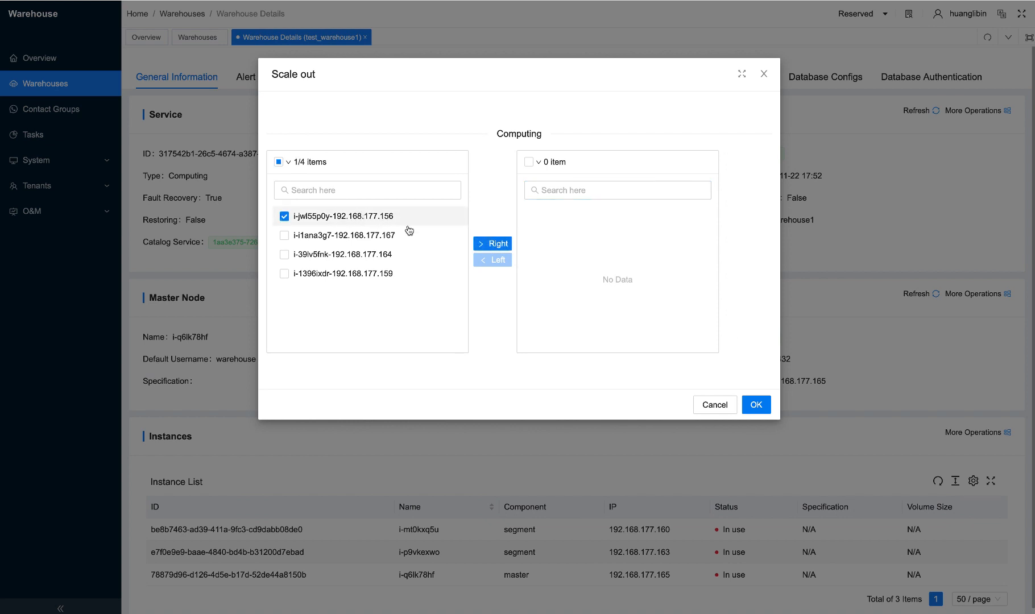
left_click(488, 246)
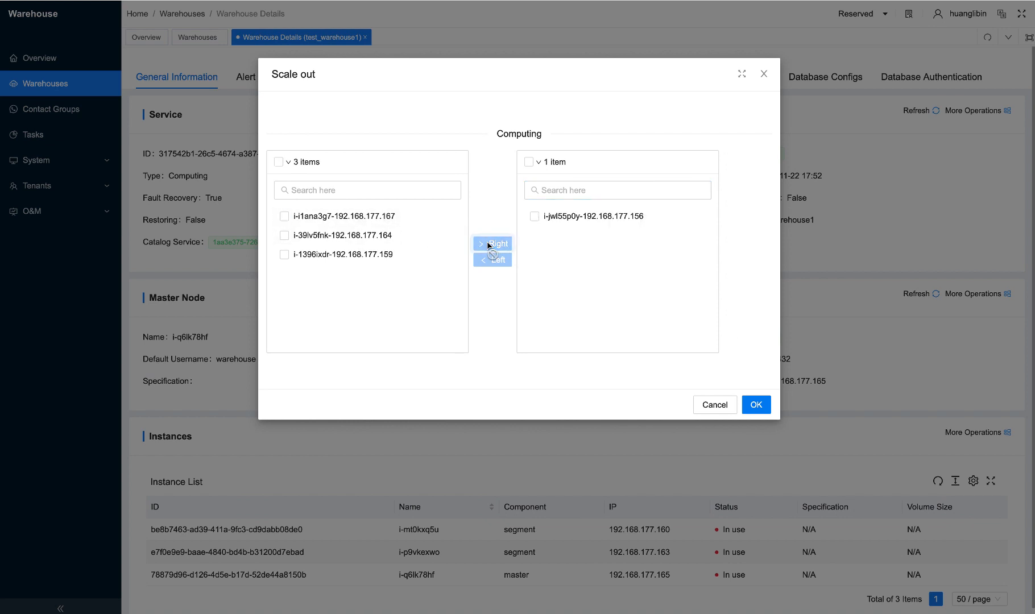
left_click(757, 405)
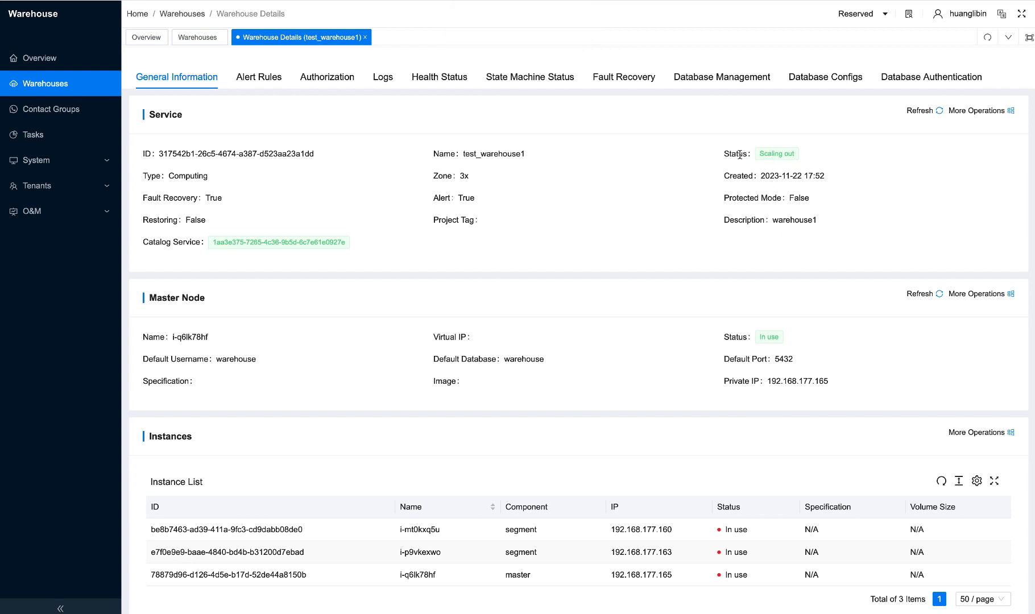
Check the scale-out of test_warehouse1 in the warehouse list and in its instance list
left_click(380, 85)
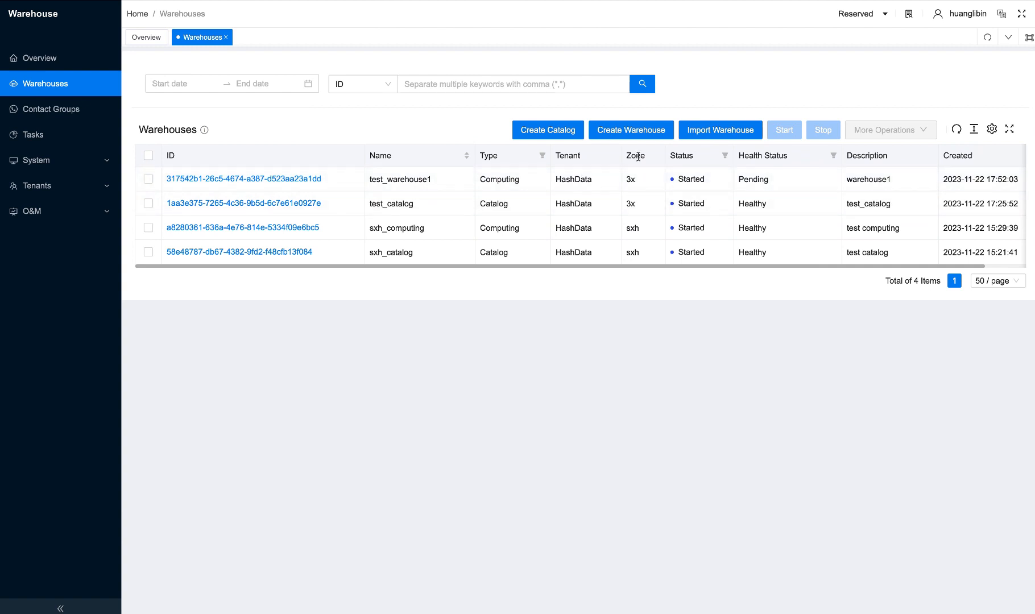
left_click(270, 179)
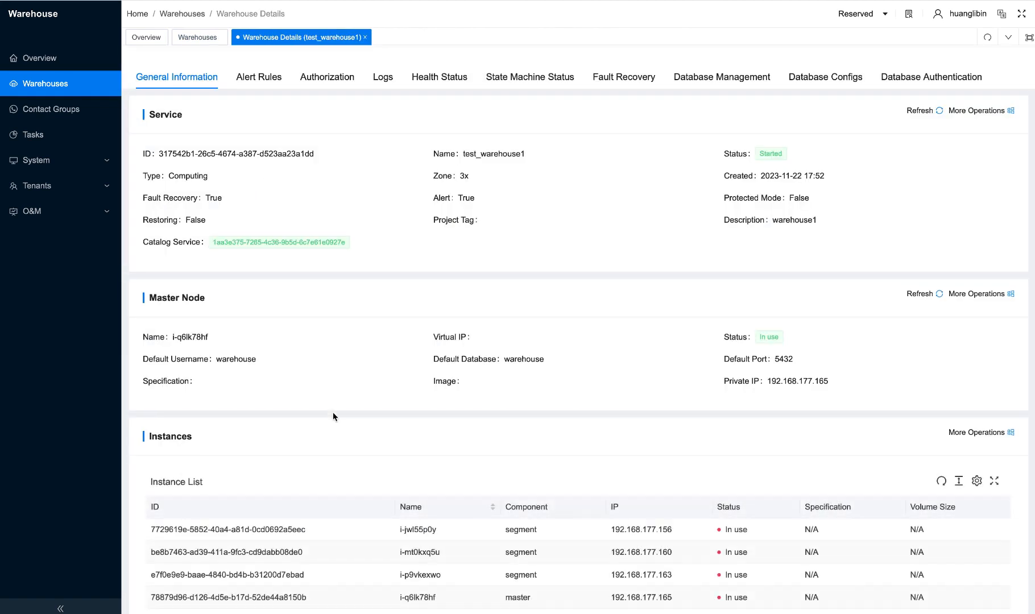
scroll(333, 416, "down", 1)
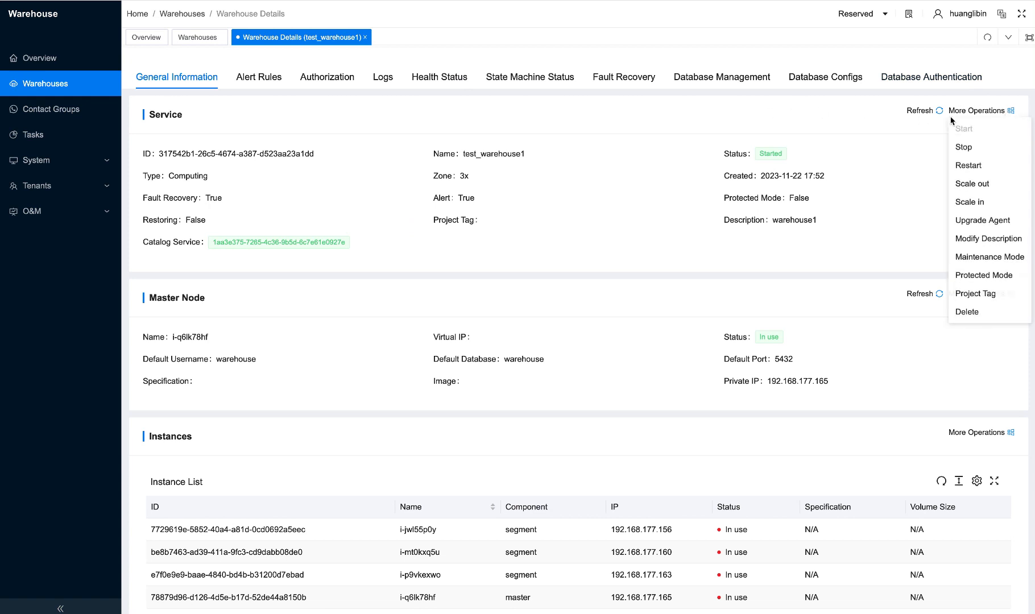
Scale in test_warehouse1 by removing computing node 192.168.177.156
mouse_move(1018, 114)
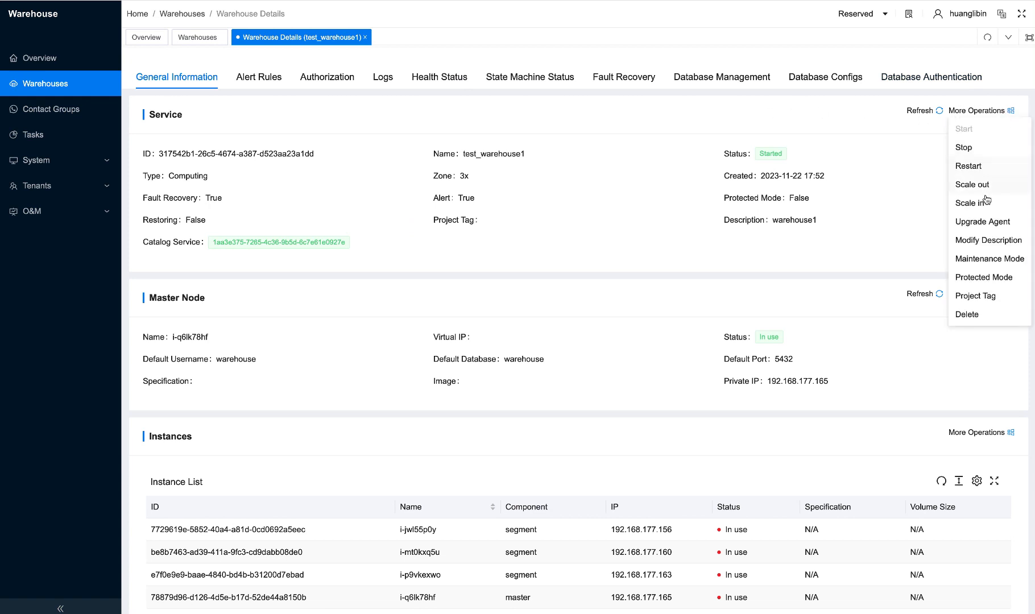
left_click(970, 203)
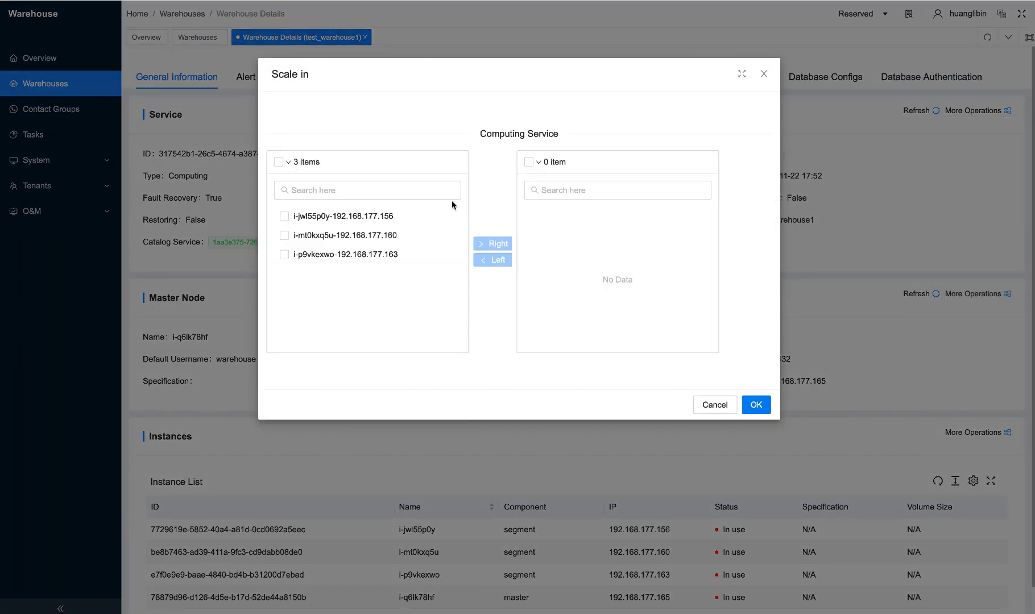
left_click(373, 218)
left_click(487, 246)
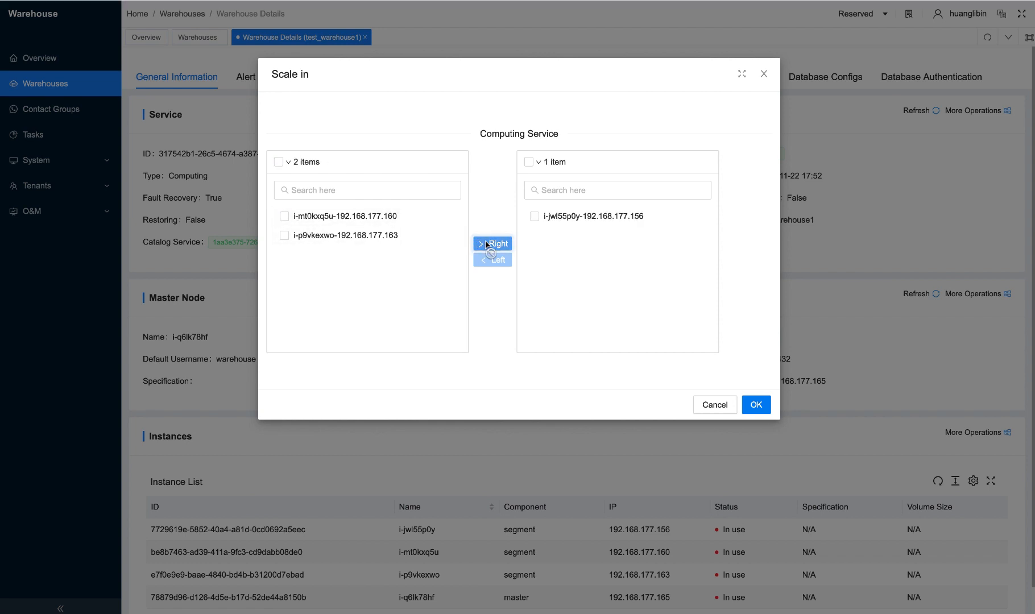
left_click(757, 406)
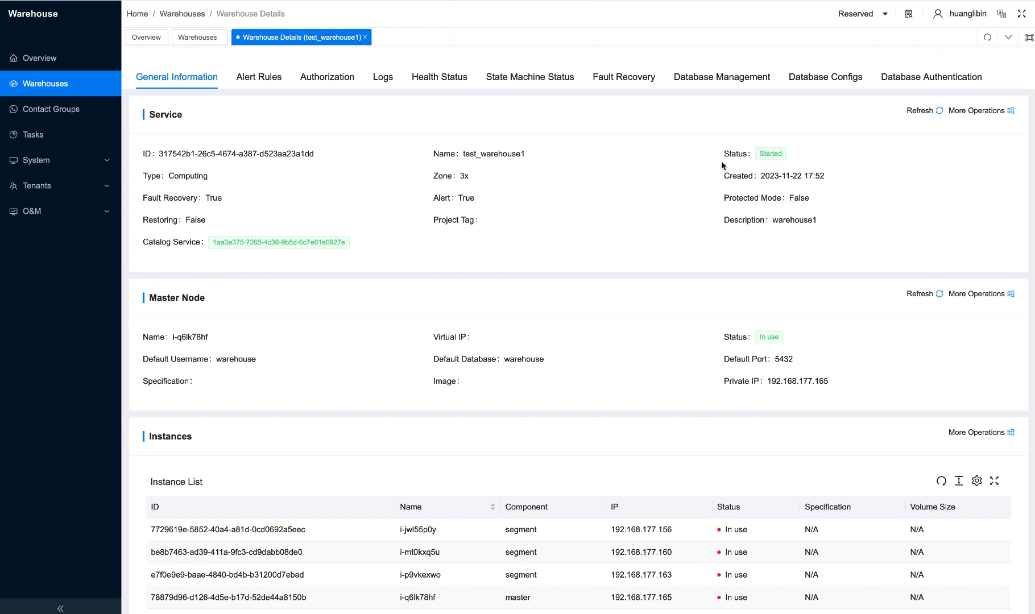
Review the operation logs of test_warehouse1 and return to its general information
left_click(384, 78)
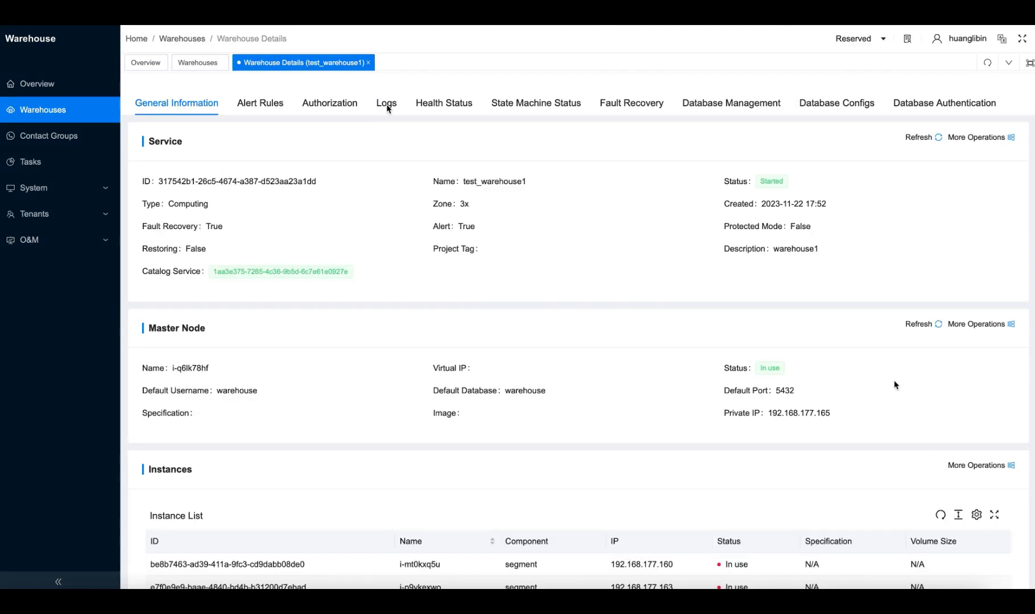
left_click(386, 106)
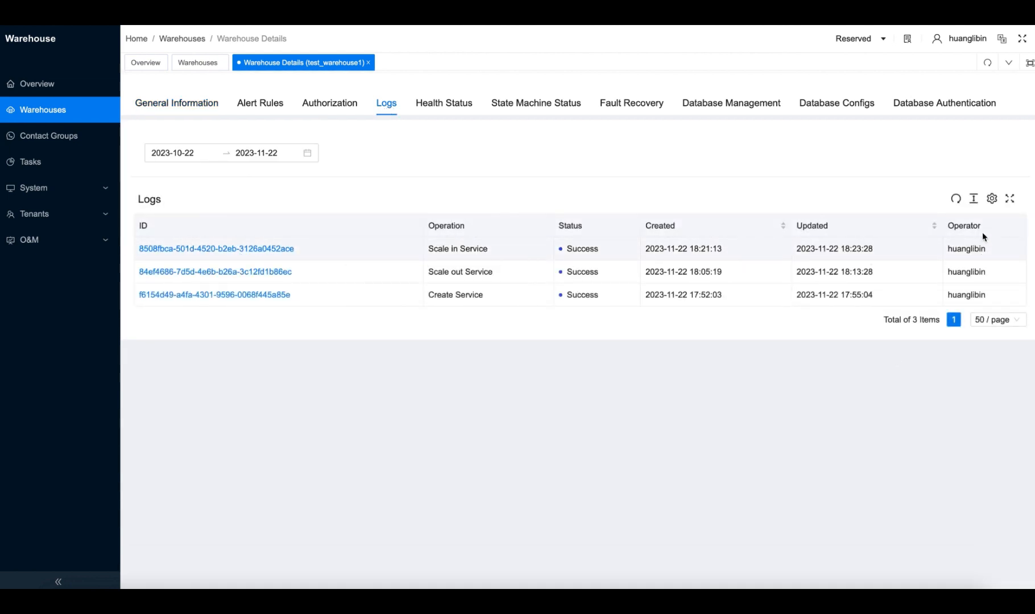
left_click(195, 106)
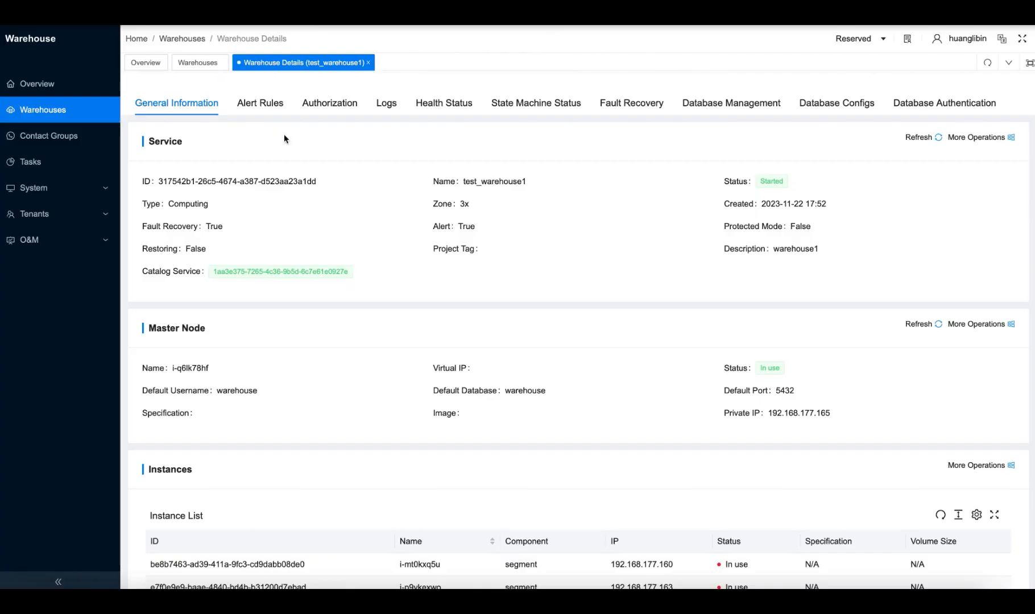
Examine the alert rules of test_warehouse1 and the form for adding an alert rule, then return to the rules
left_click(259, 104)
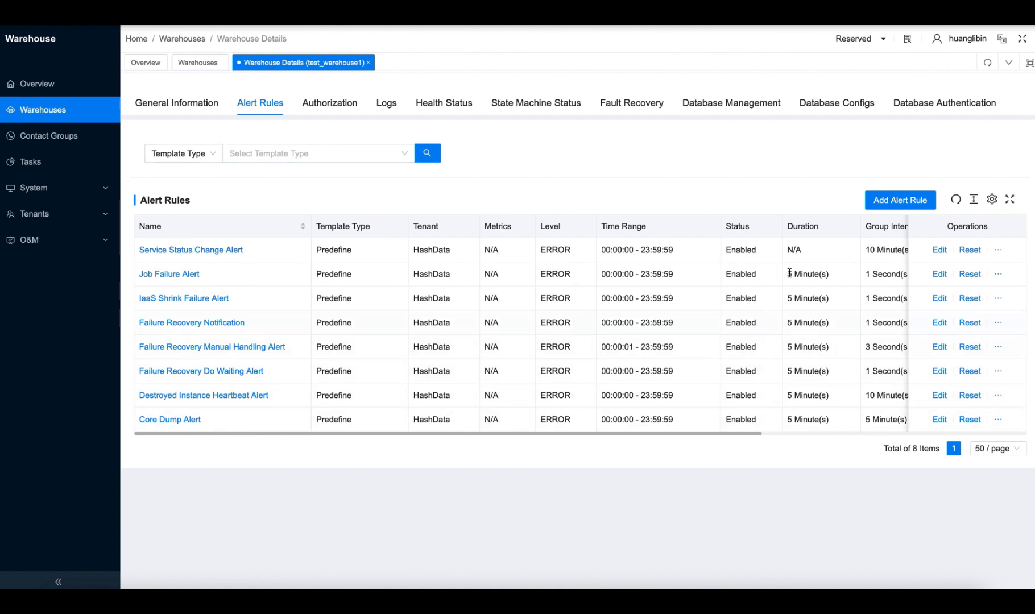
left_click(907, 205)
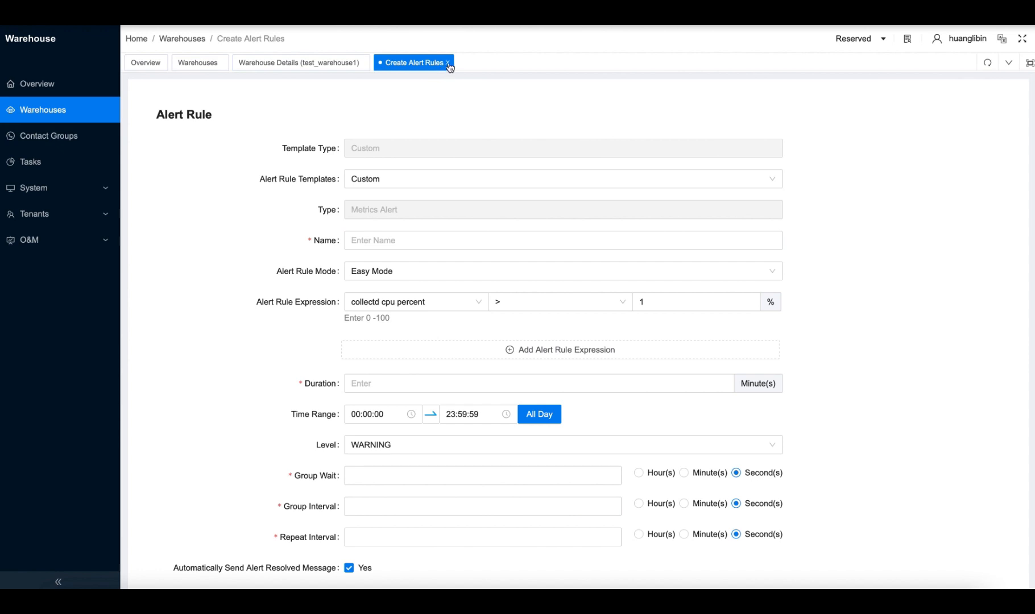
left_click(296, 66)
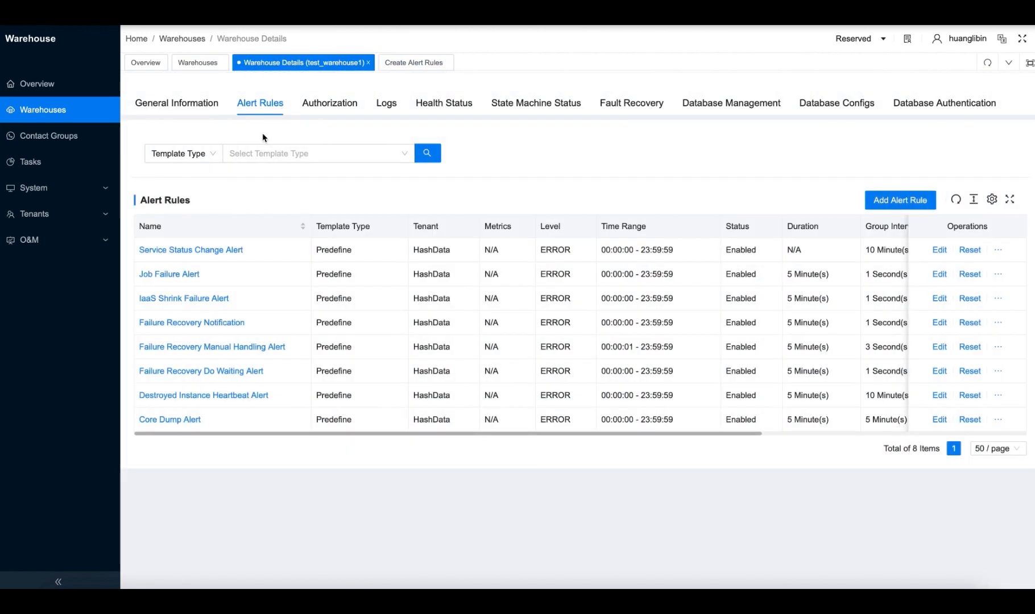
Take segment IP 192.168.177.160 from test_warehouse1's instance list, switch to the terminal, and log in over SSH as root with the account password
left_click(201, 108)
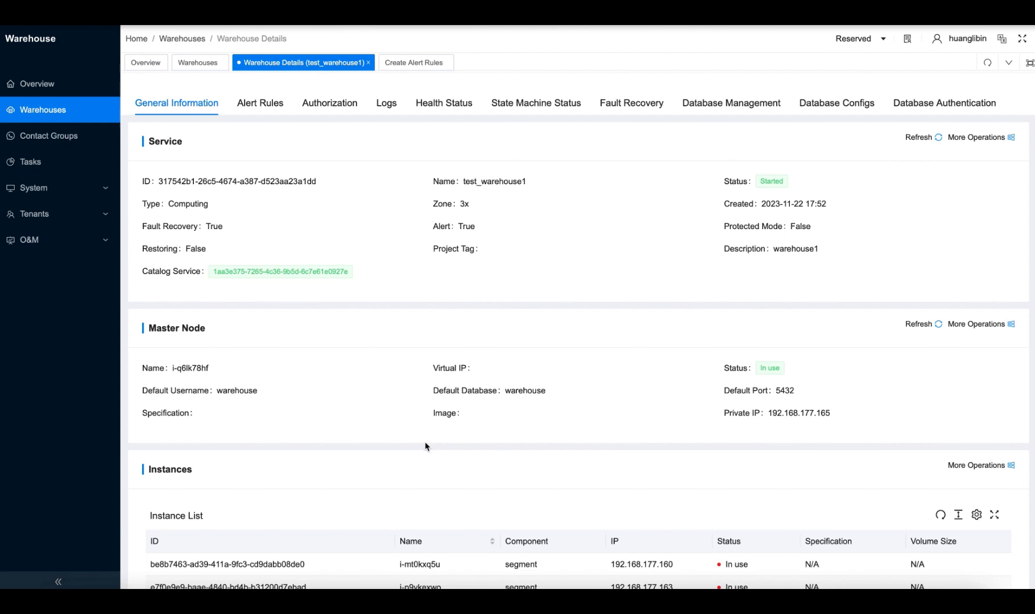
scroll(427, 446, "down", 2)
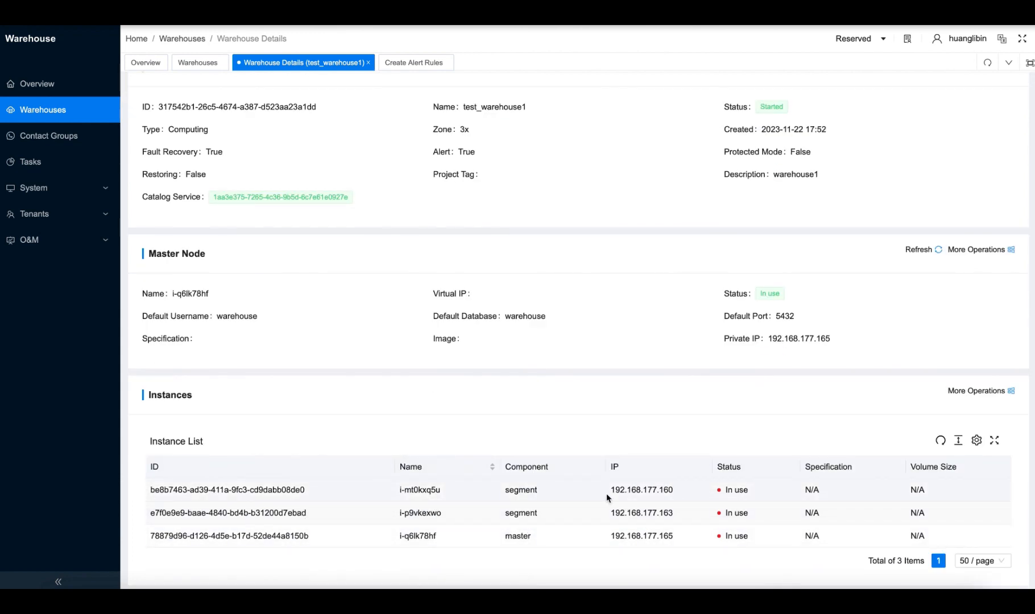
left_click_drag(613, 489, 674, 489)
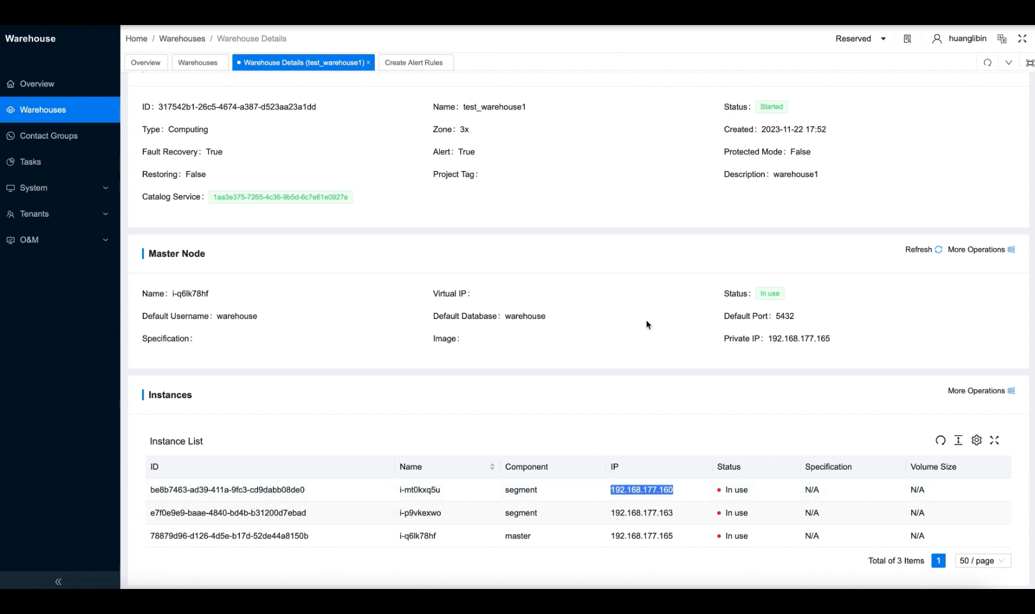
left_click(928, 569)
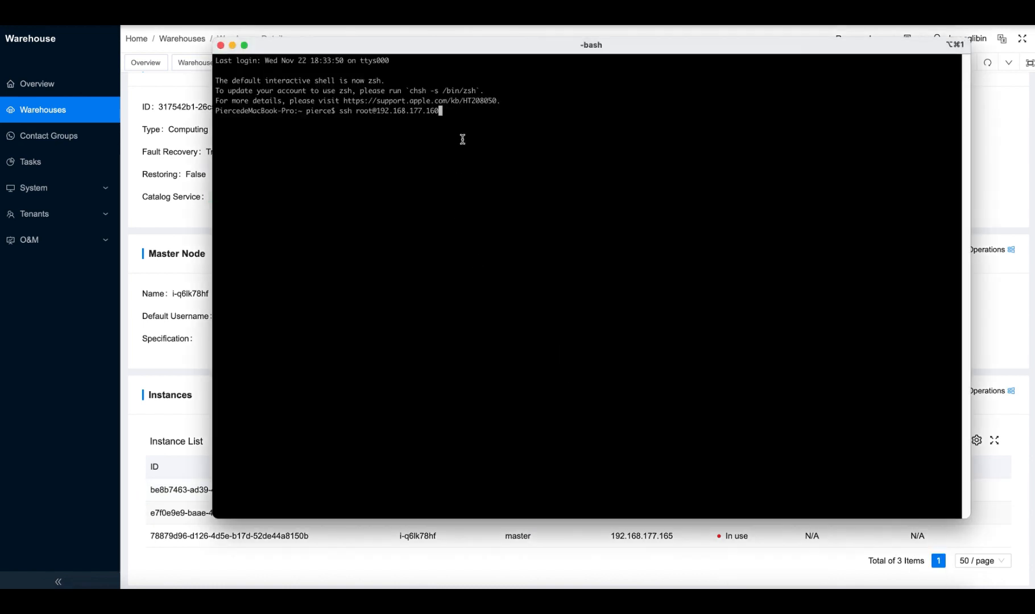
key("Return")
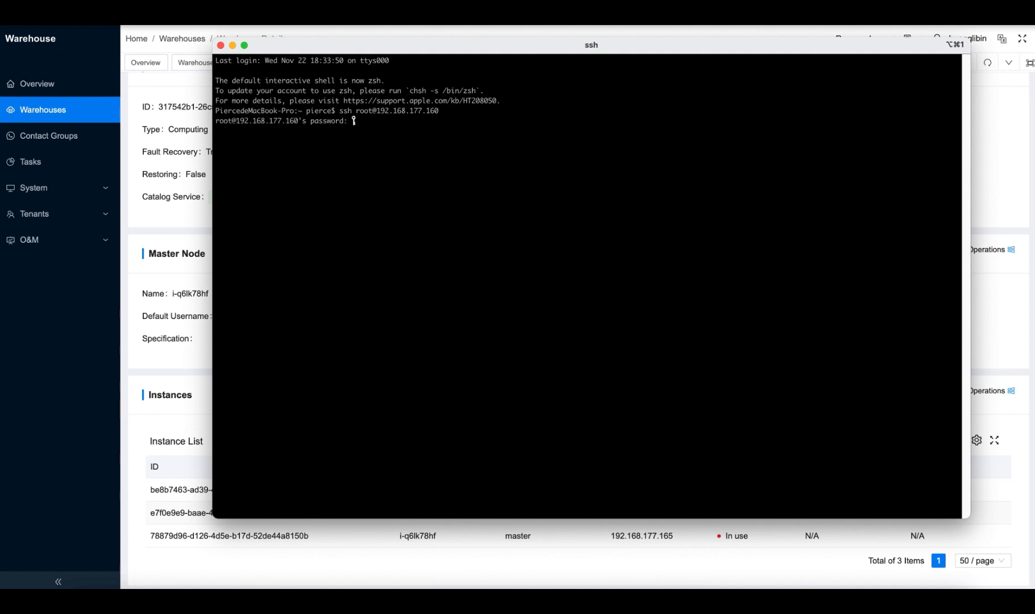
key("Return")
key("Return")
key("Return")
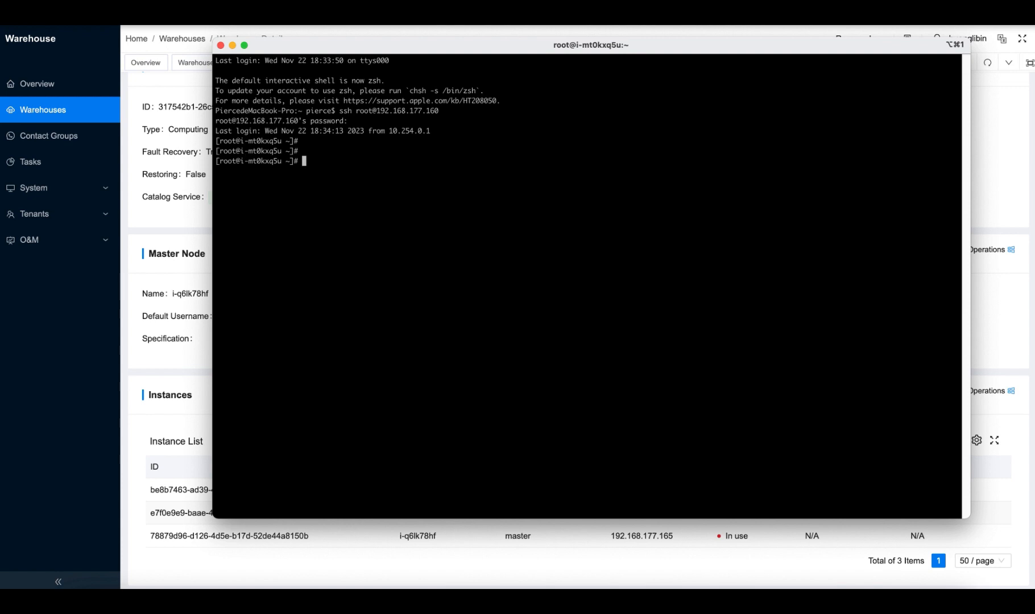
Shut down the segment node immediately with the command shutdown -h now
type("shutdown -h now")
key("Return")
key("Return")
key("Return")
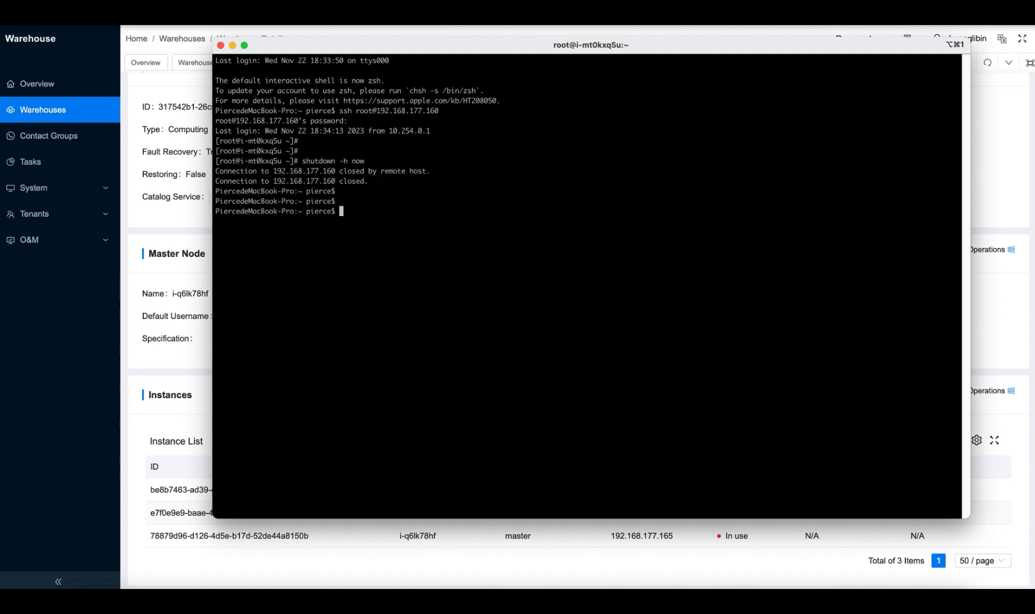
Switch back to the warehouse console and examine test_warehouse1's health status, state machine status and fault recovery records
left_click(207, 263)
scroll(644, 476, "up", 2)
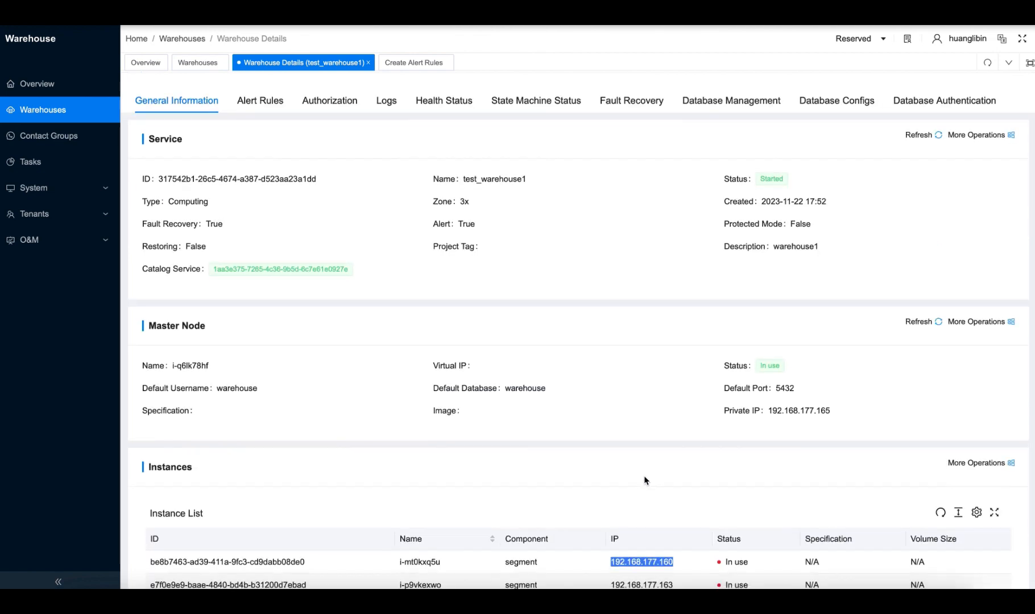
scroll(654, 489, "down", 2)
left_click(658, 494)
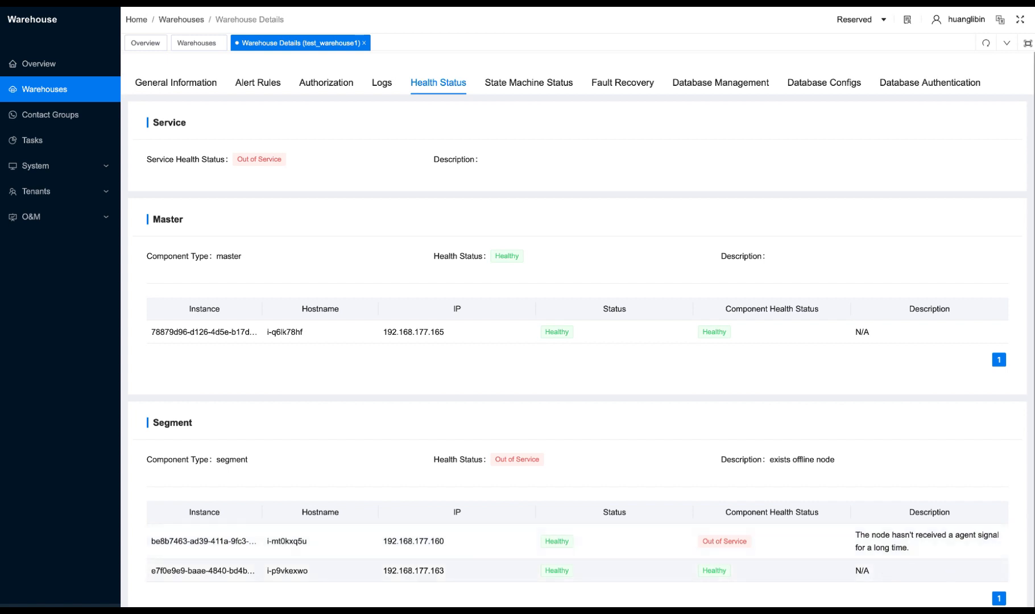
left_click(513, 90)
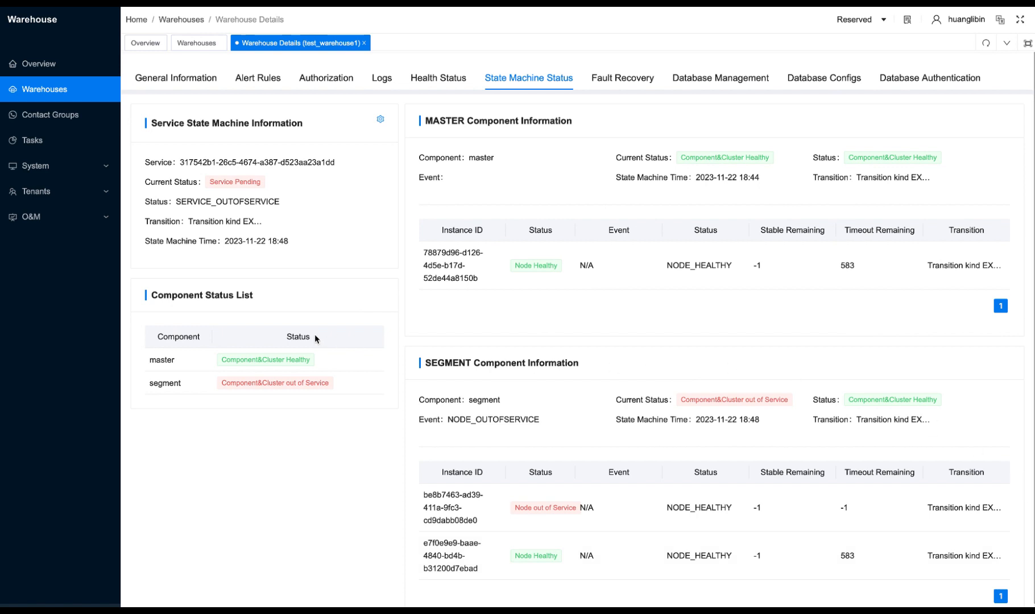
left_click(621, 81)
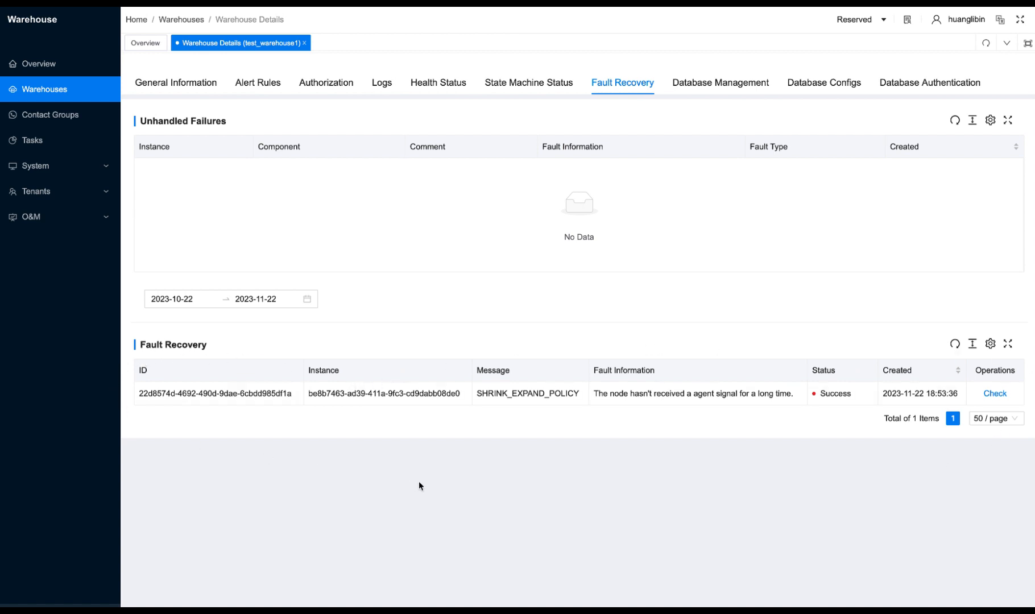
Recheck test_warehouse1's state machine and health status, its operation logs, and the instance list in its general information
left_click(529, 86)
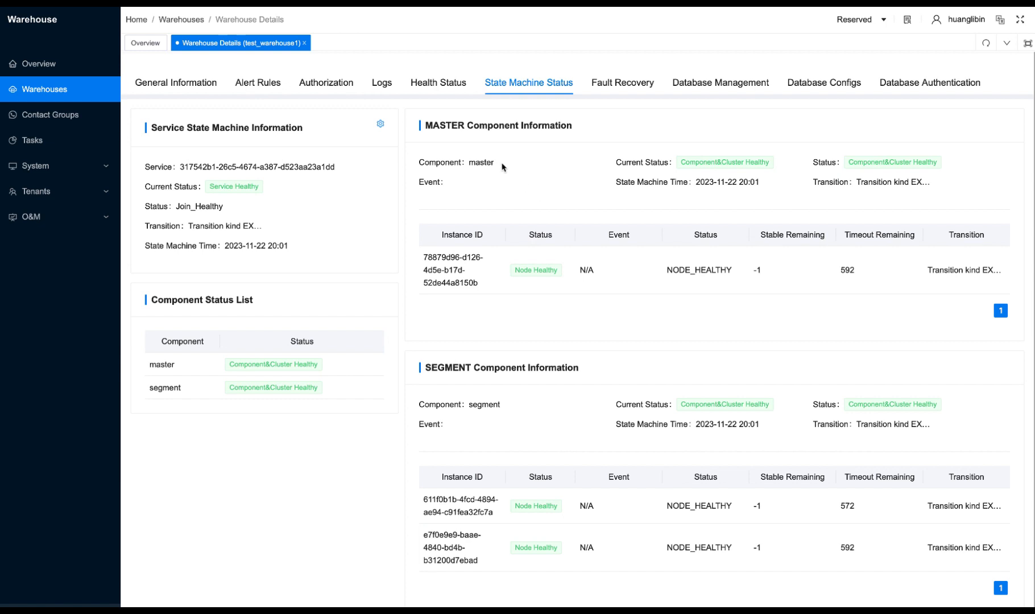
left_click(439, 85)
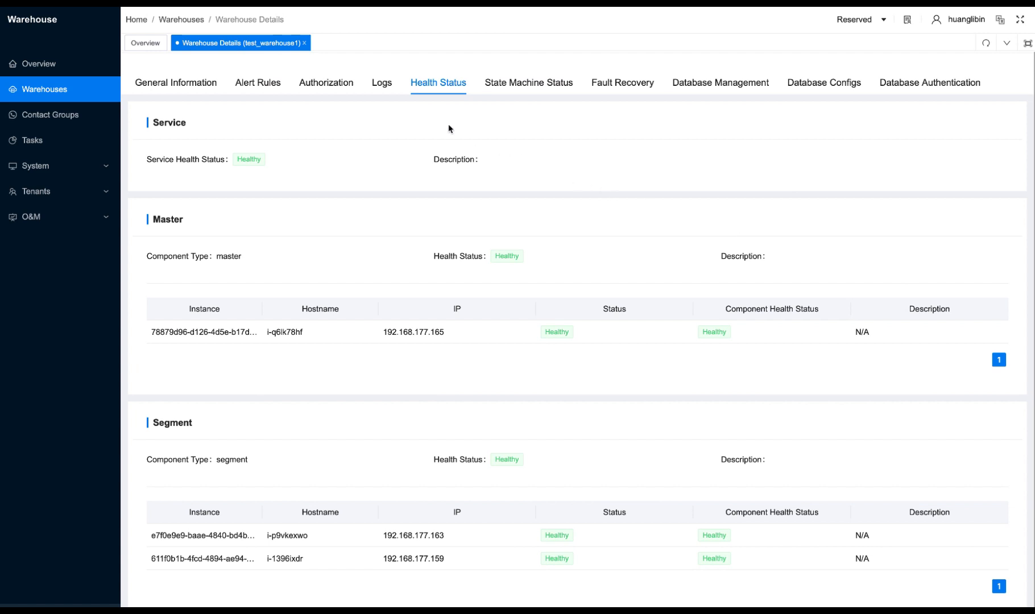
left_click(381, 85)
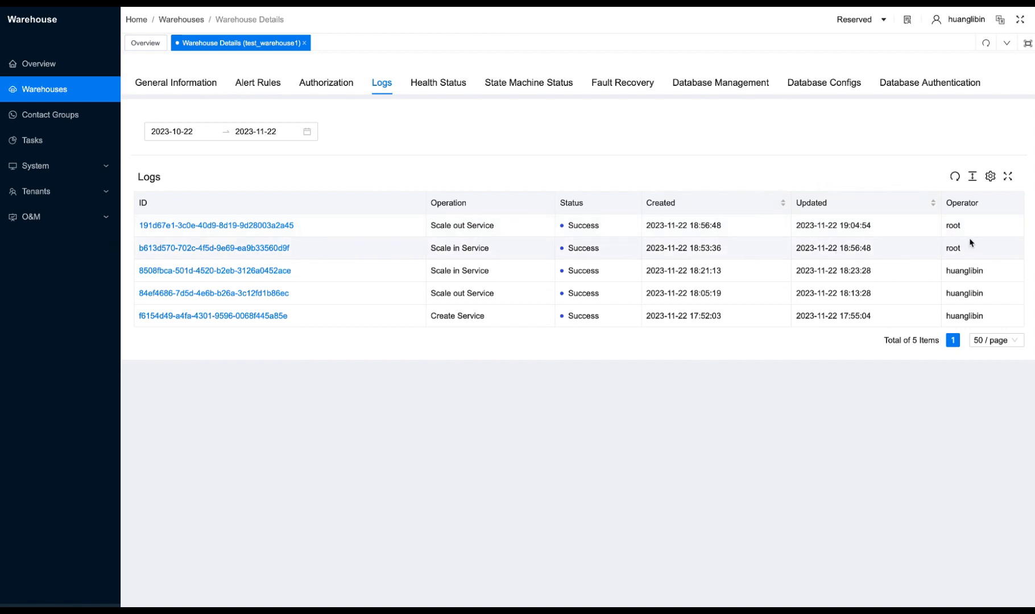
left_click(187, 86)
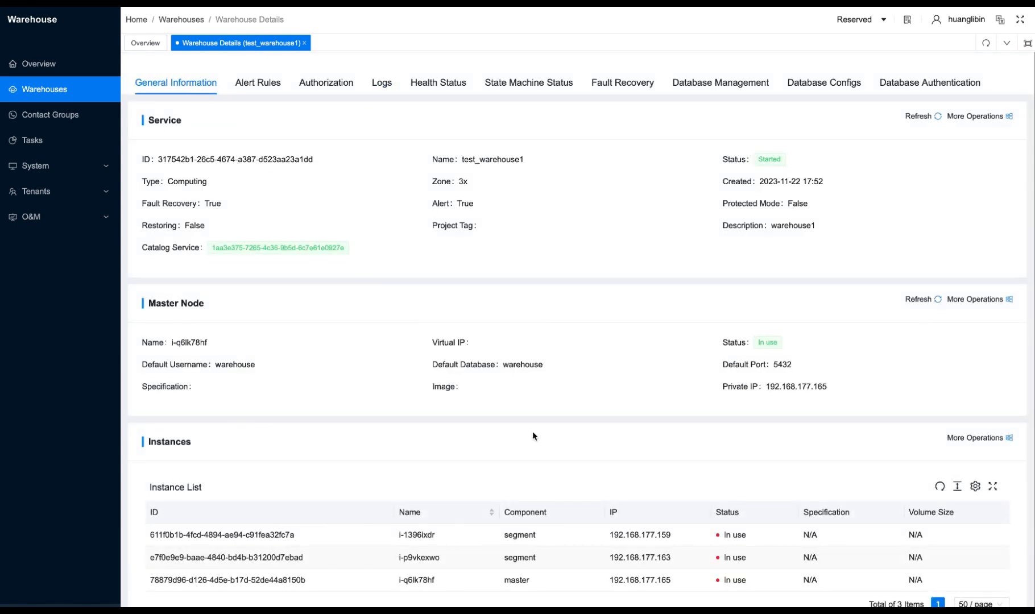
scroll(606, 495, "down", 1)
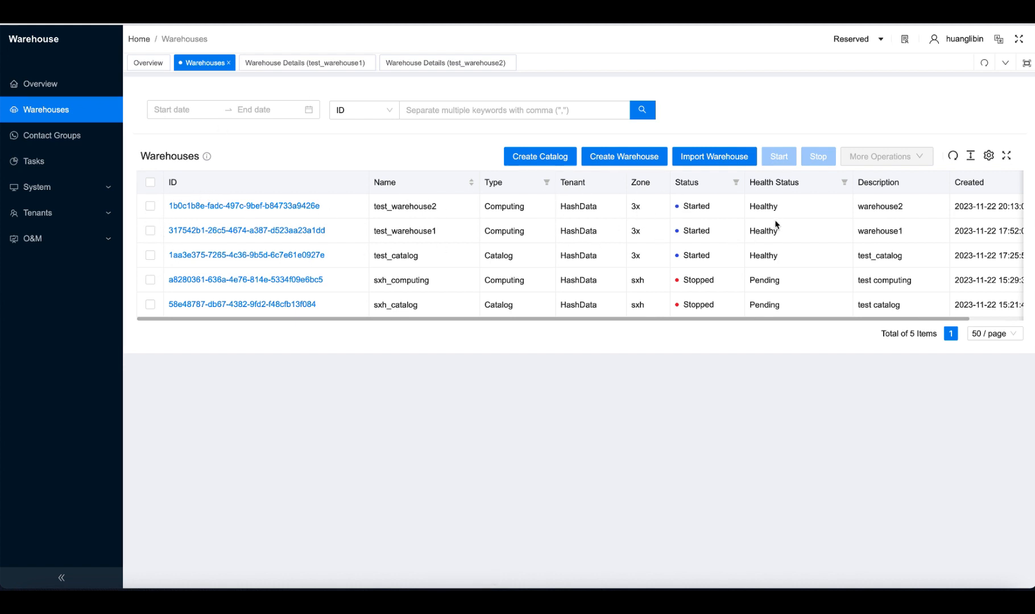
Compare the general information of test_warehouse1 and test_warehouse2, including their catalog service and master node details
left_click(233, 232)
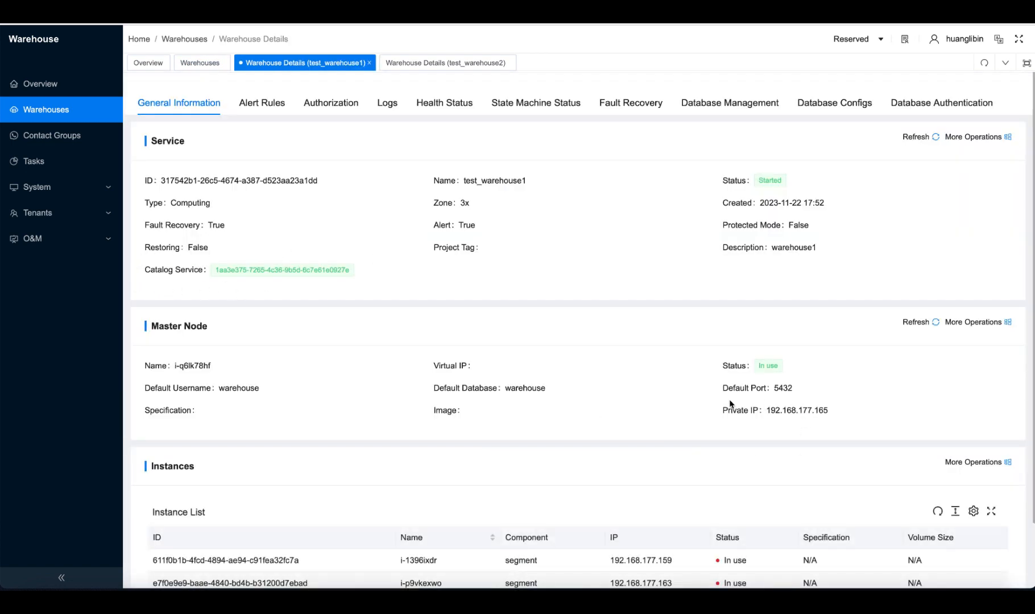
left_click(425, 67)
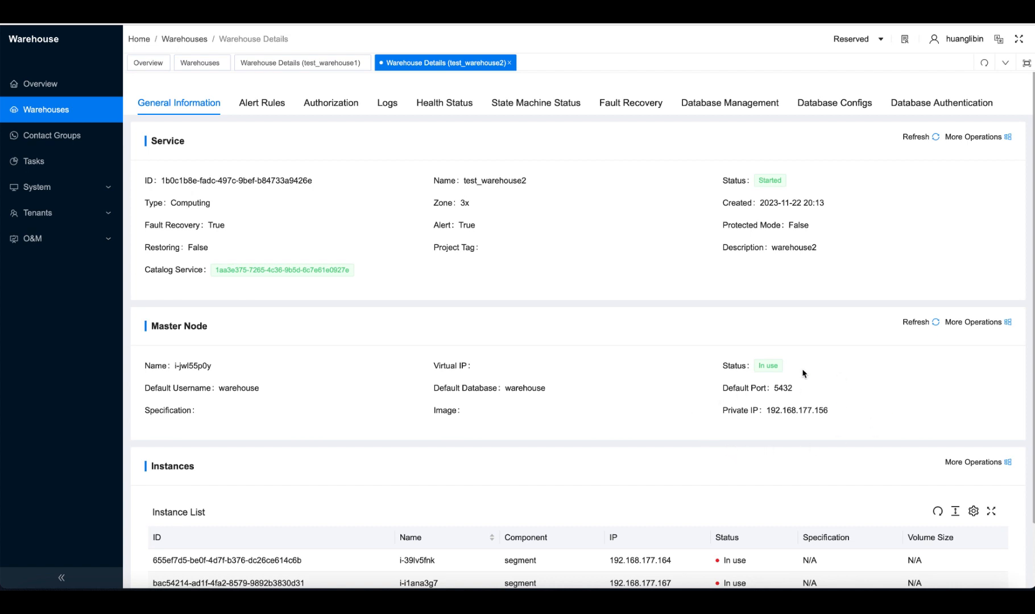
Switch to pgAdmin and, in the warehouse1 psql session, create table test.test with columns id int and name varchar(10)
left_click(791, 583)
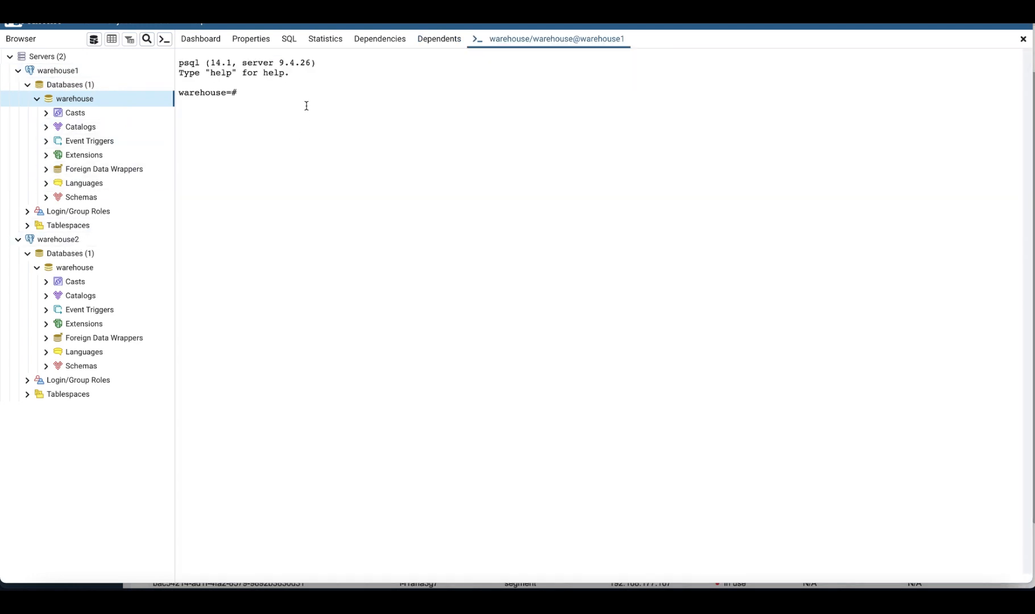
left_click(305, 106)
type("create table test.test(id int,name varchar(1")
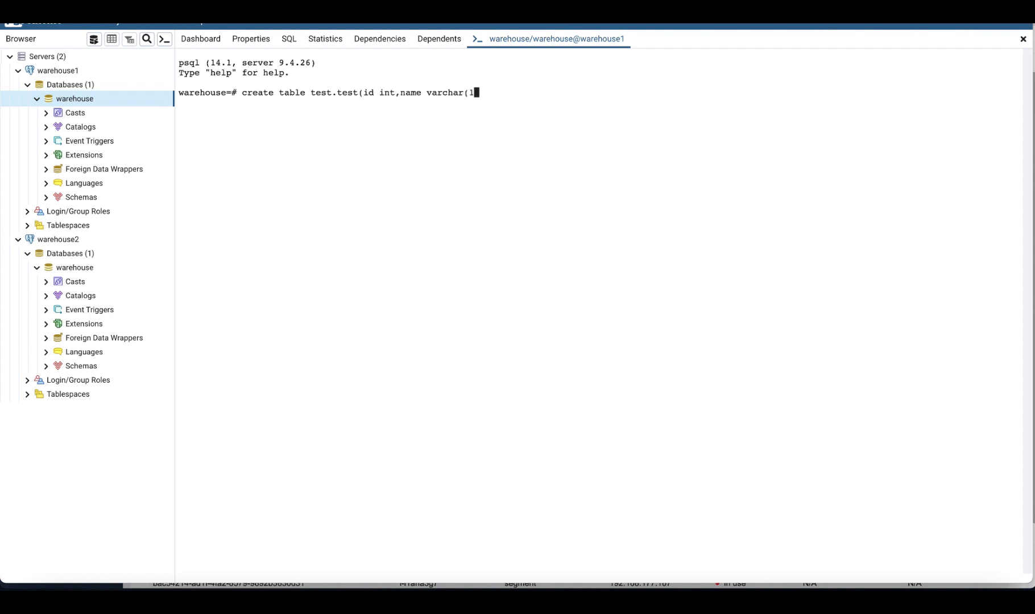
type("0));")
key("Return")
Insert the row (1,'a') into test.test on warehouse1 and select all rows of the table
type("insert into test")
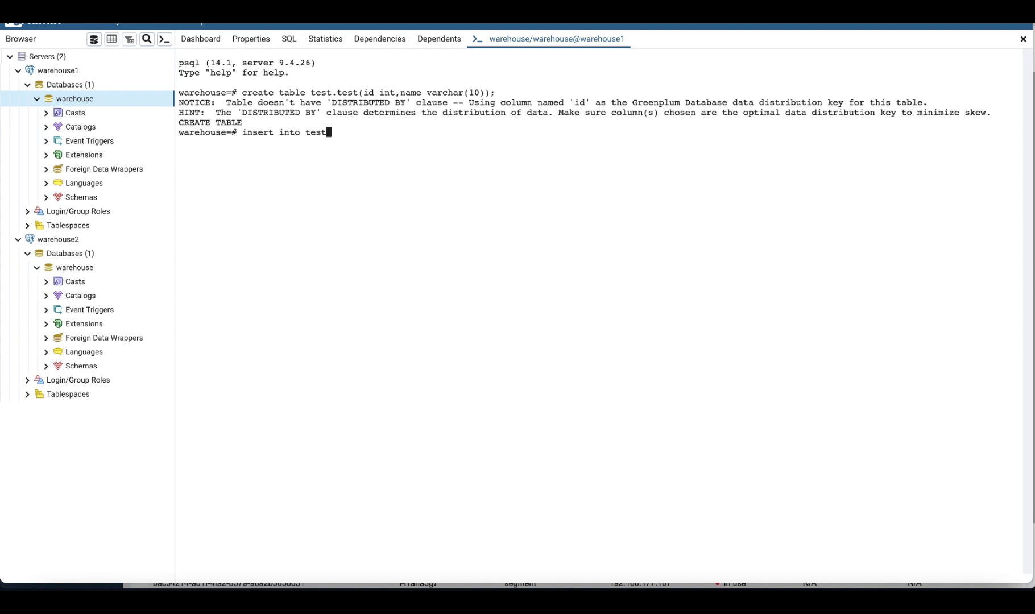
type(".test values(1,'a")
key("Return")
key("Return")
type("selec")
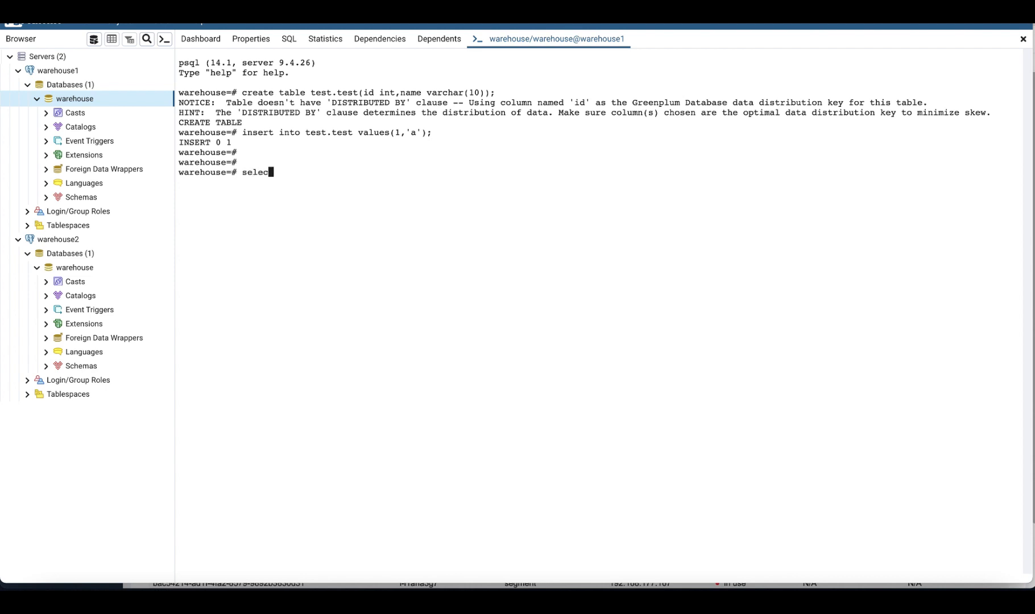
type("t * from test.test;")
key("Return")
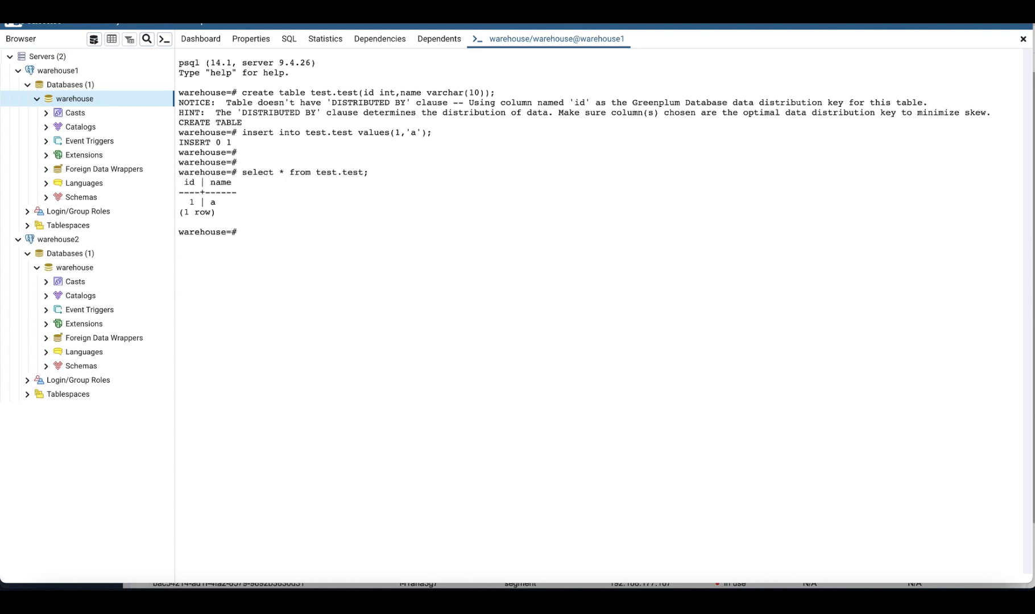
Open a psql session on warehouse2's warehouse database, select all rows of test.test, and compare with the warehouse1 session
right_click(77, 268)
left_click(113, 424)
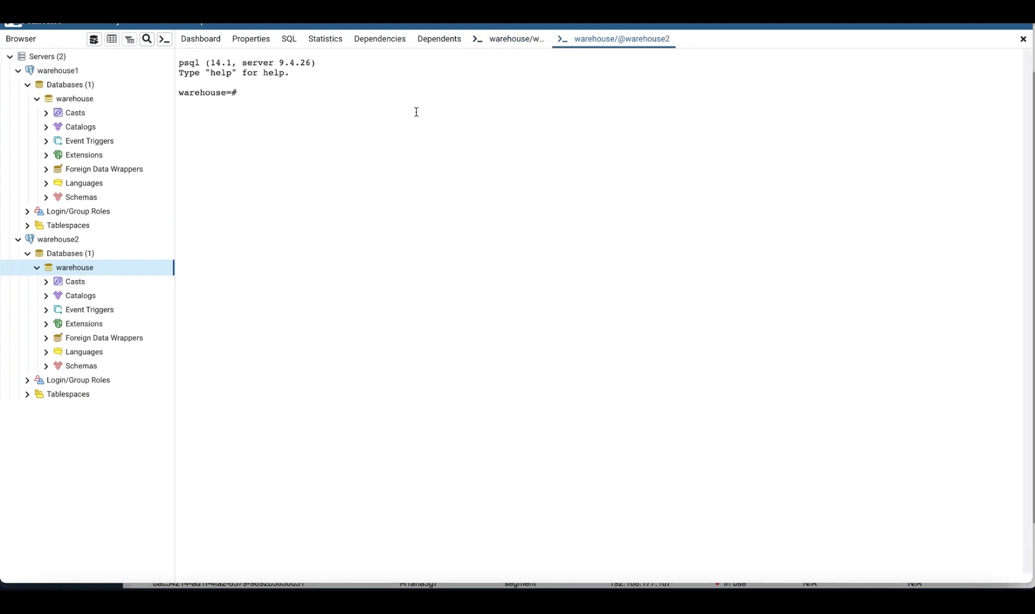
type("select * from test.test;")
key("Return")
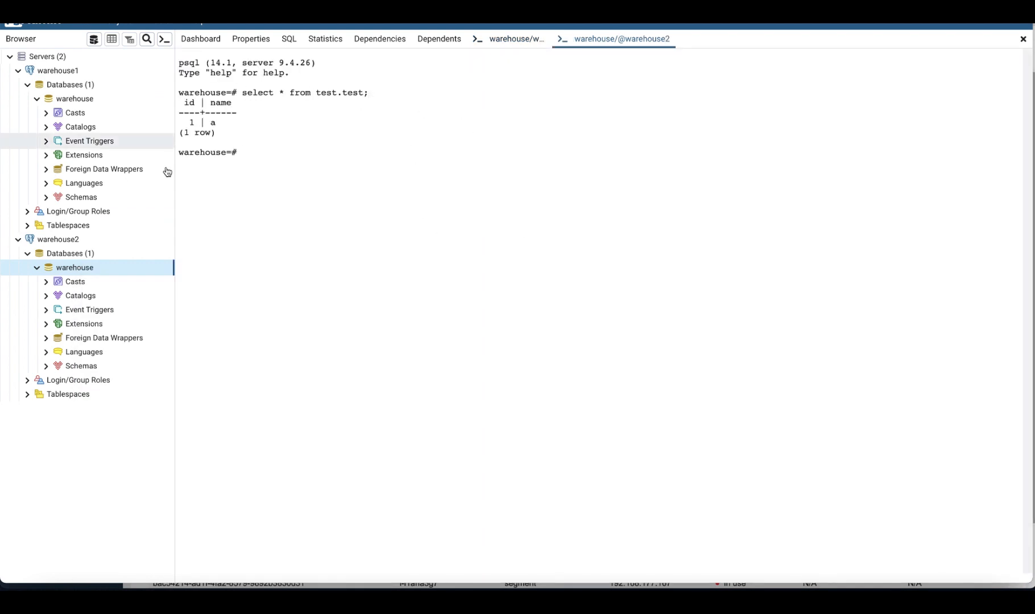
left_click(515, 39)
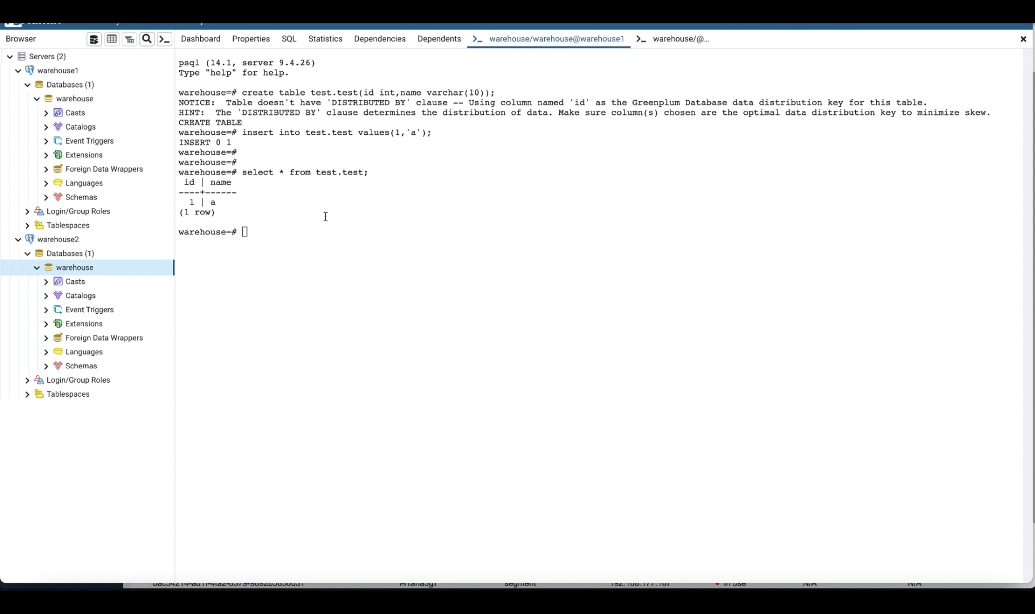
Insert the row (2,'b') into test.test from the warehouse2 session and select all rows of the table there
left_click(673, 41)
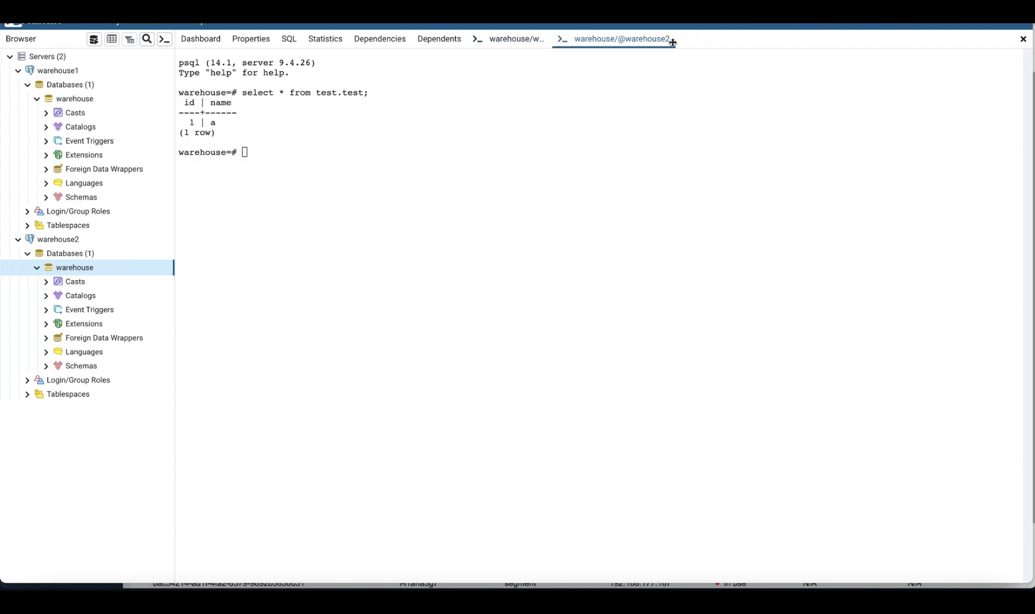
type("insert into test.test values ")
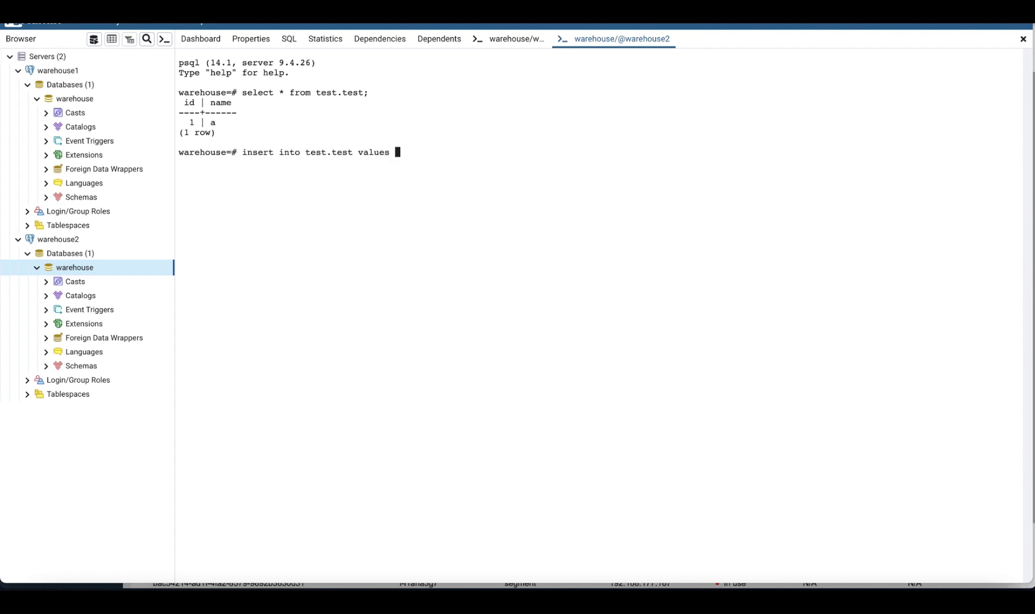
type("(2,'b');")
key("Return")
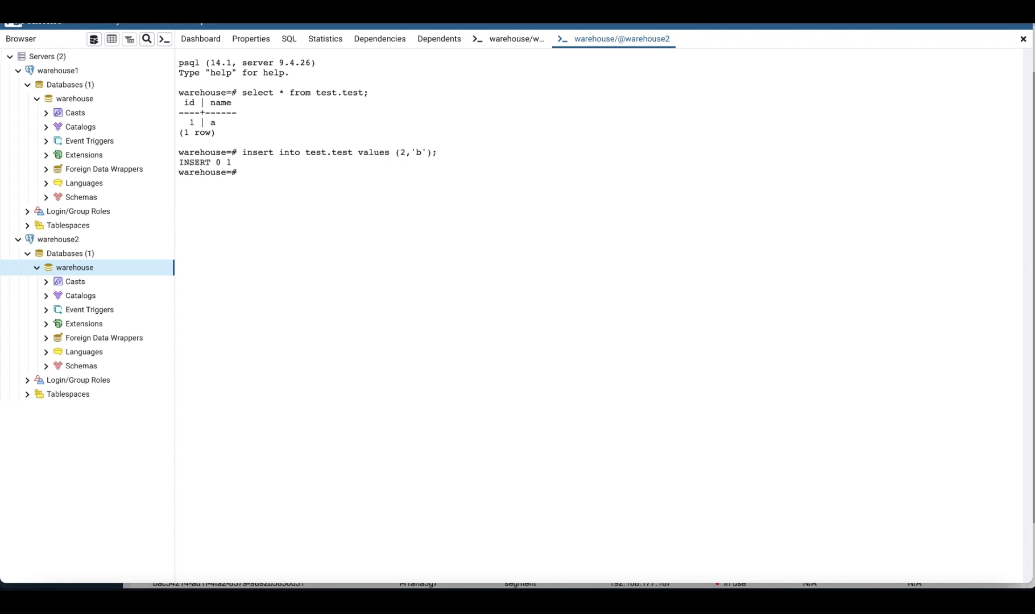
key("Up")
key("Up")
key("Return")
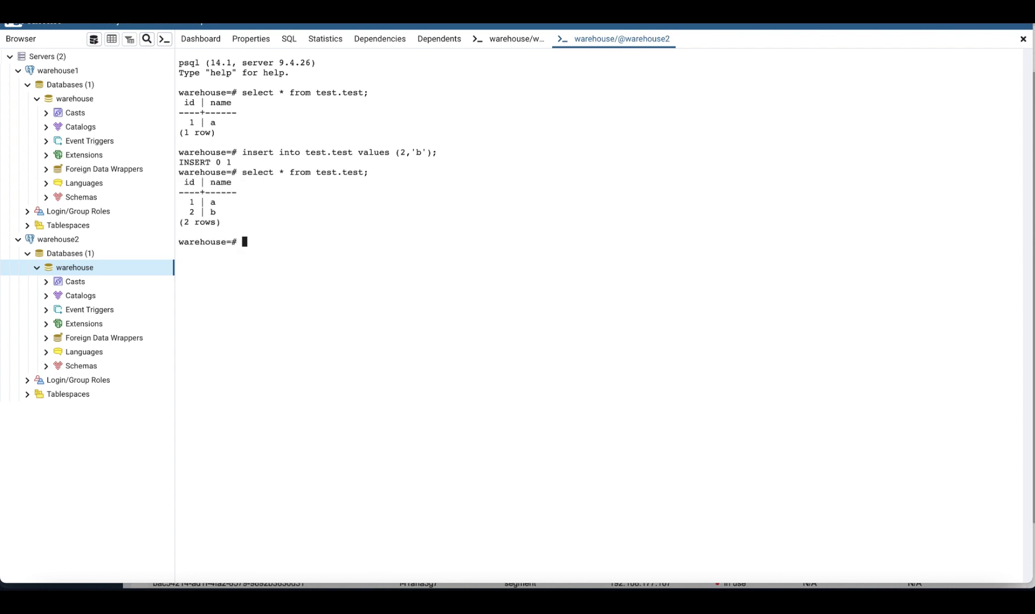
Select all rows of test.test again in the warehouse1 session to check the shared data
left_click(519, 40)
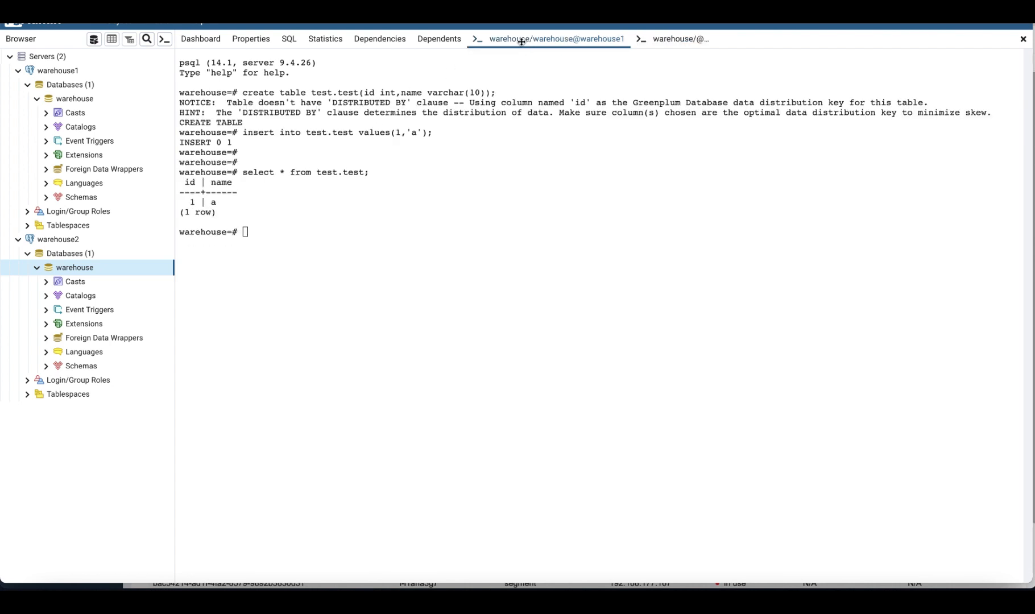
key("Up")
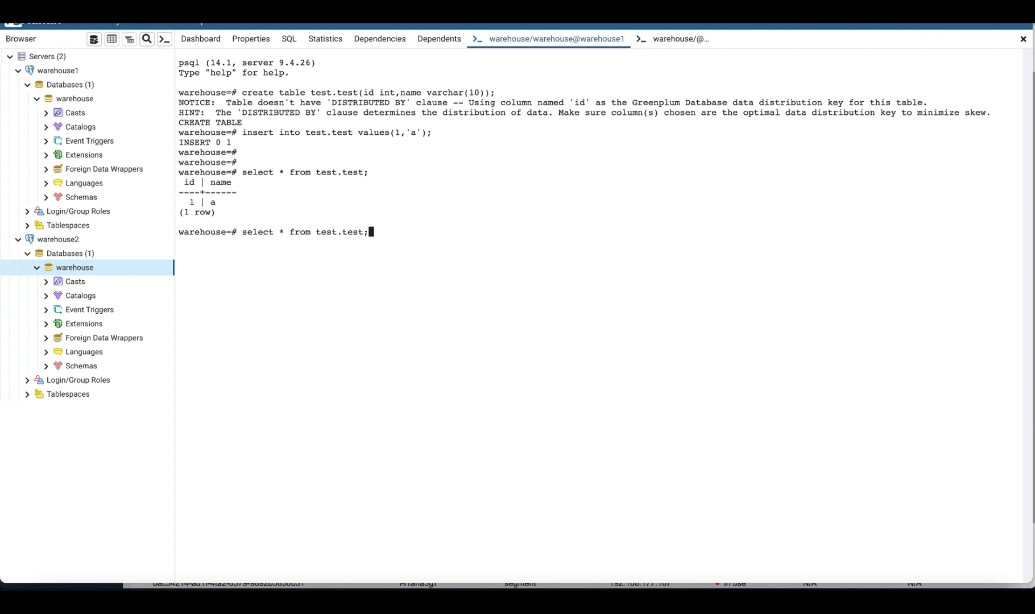
key("Return")
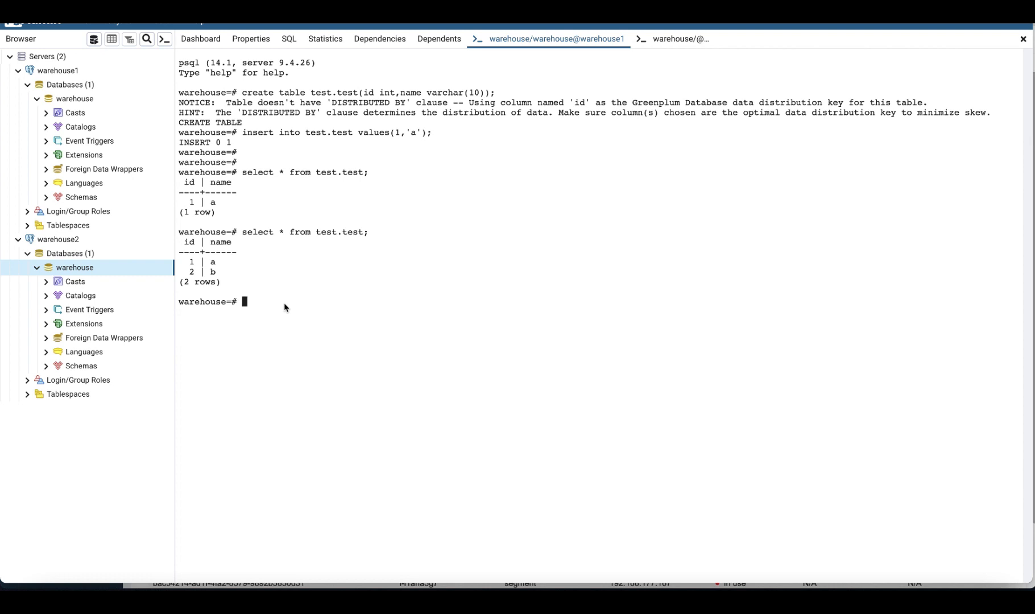
Begin a transaction in the warehouse1 session and insert the row (3,'c') into test.test
type("begin;")
key("Return")
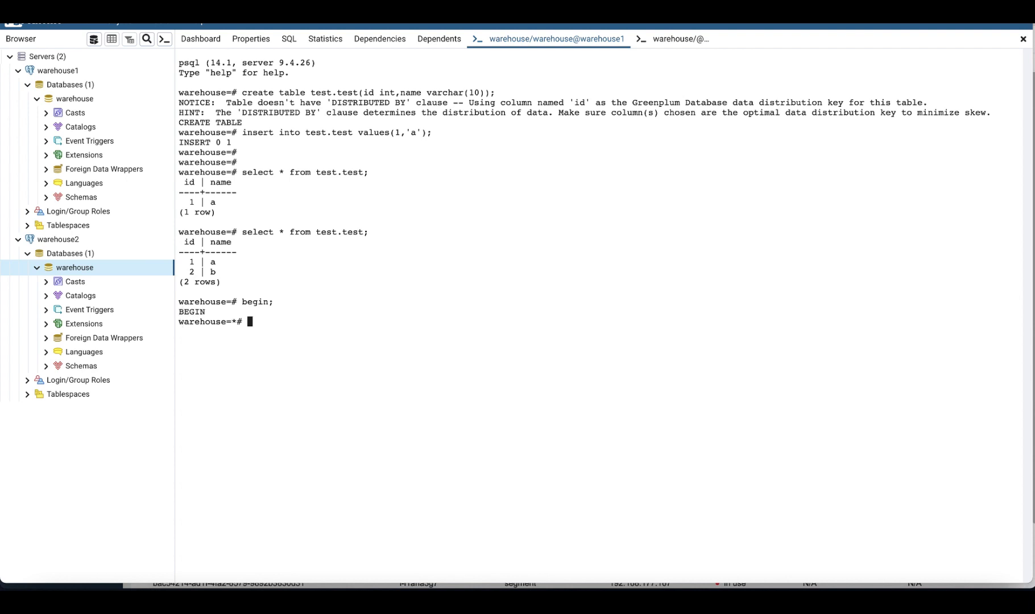
type("insert into test.test values (")
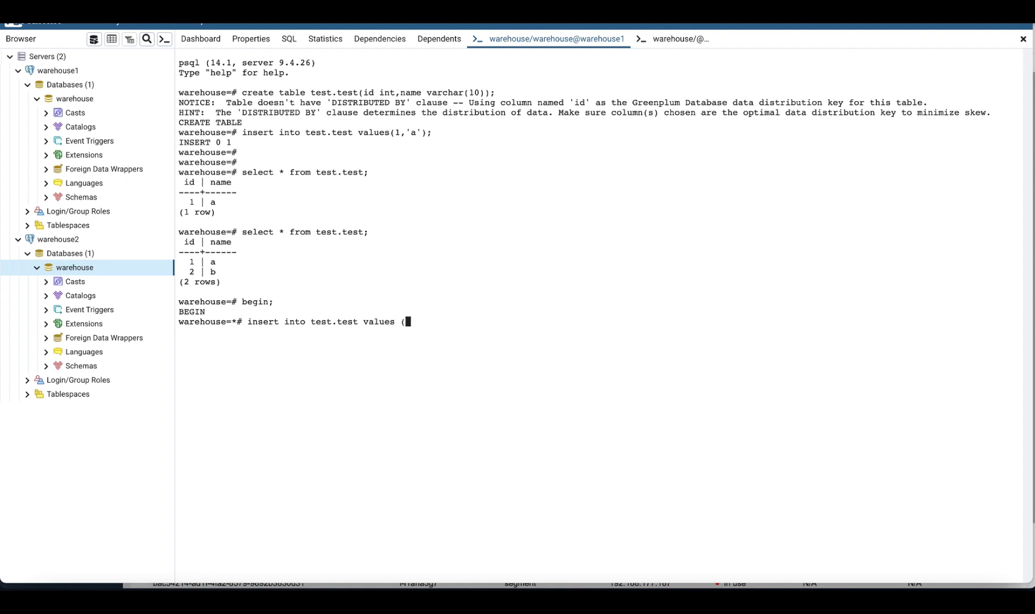
type("3,'c');")
key("Return")
Select all rows of test.test inside the open transaction on warehouse1
key("Up")
key("Up")
key("Up")
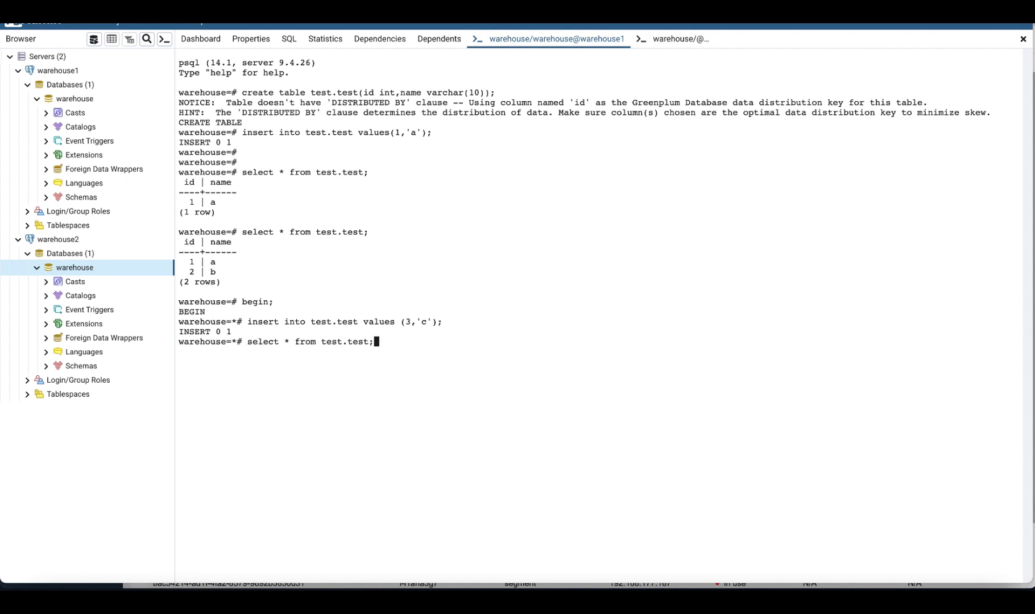
key("Return")
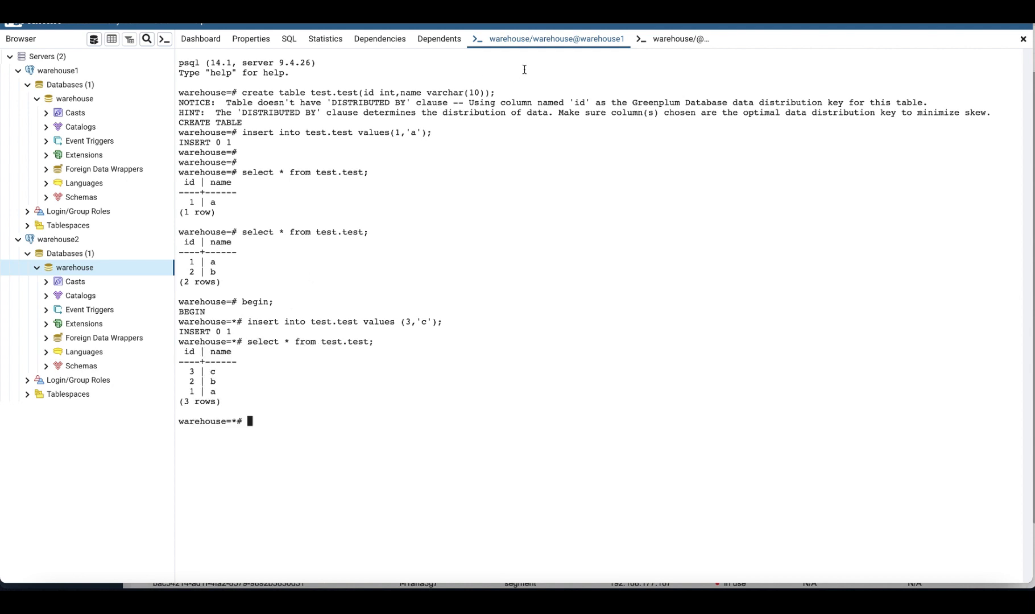
Select all rows of test.test in the warehouse2 session to check whether the uncommitted row is visible there
left_click(658, 40)
key("Up")
key("Up")
key("Up")
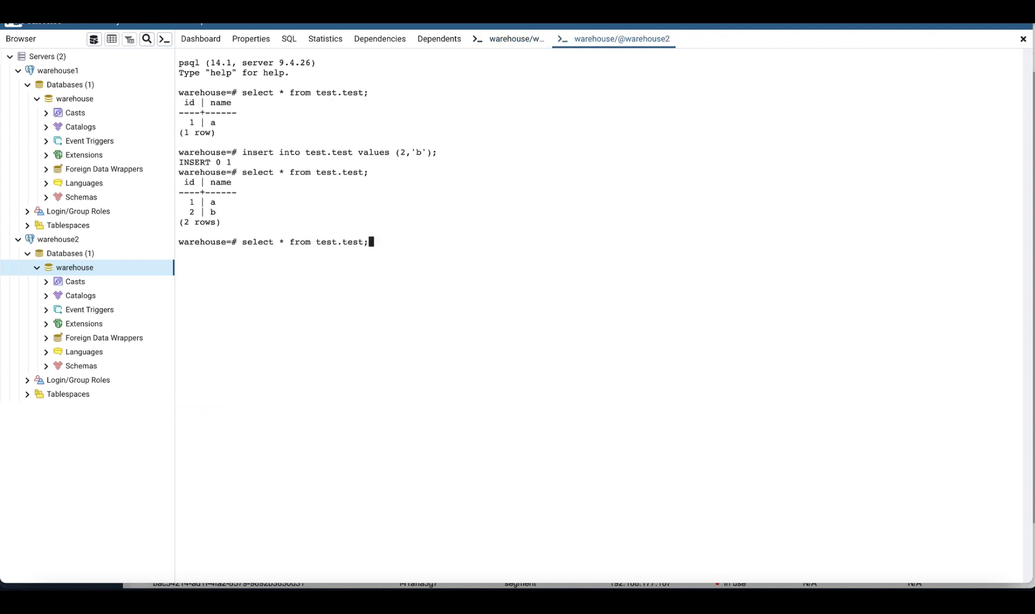
key("Return")
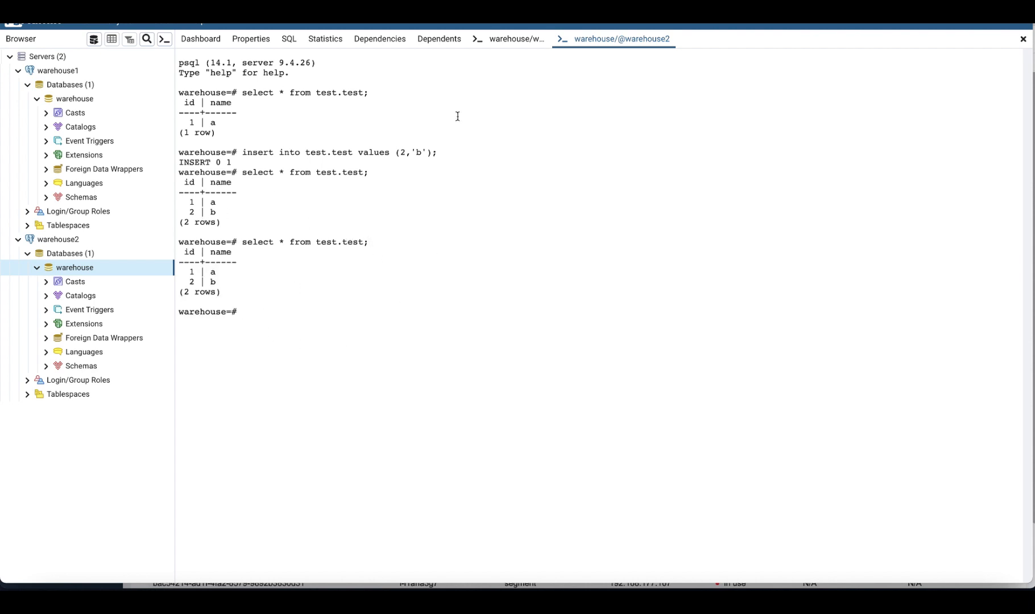
Commit the open transaction in the warehouse1 session and select all rows of test.test there
left_click(506, 39)
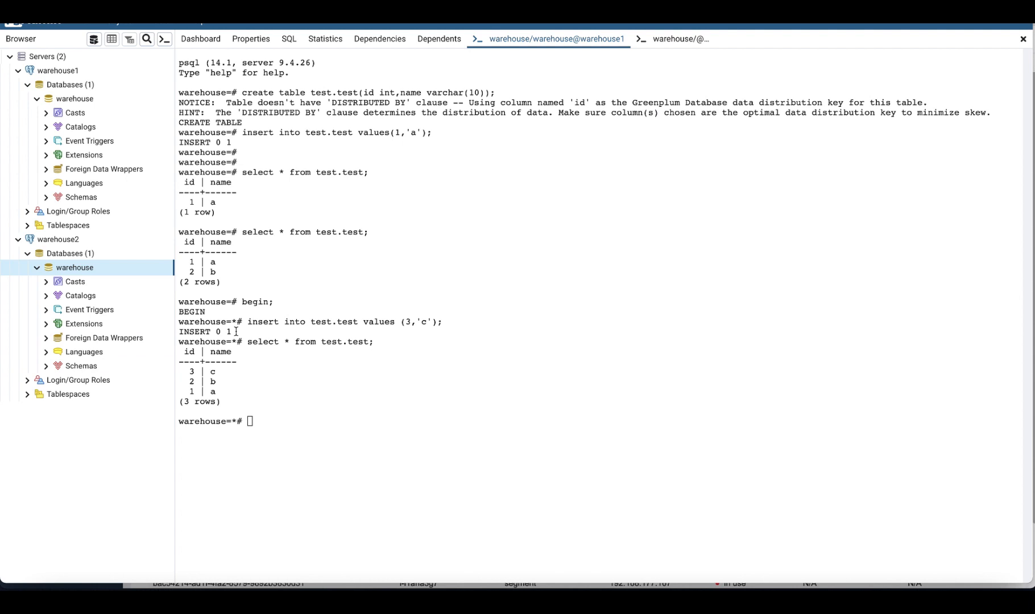
type("commit;")
key("Return")
type("select * from test.test;")
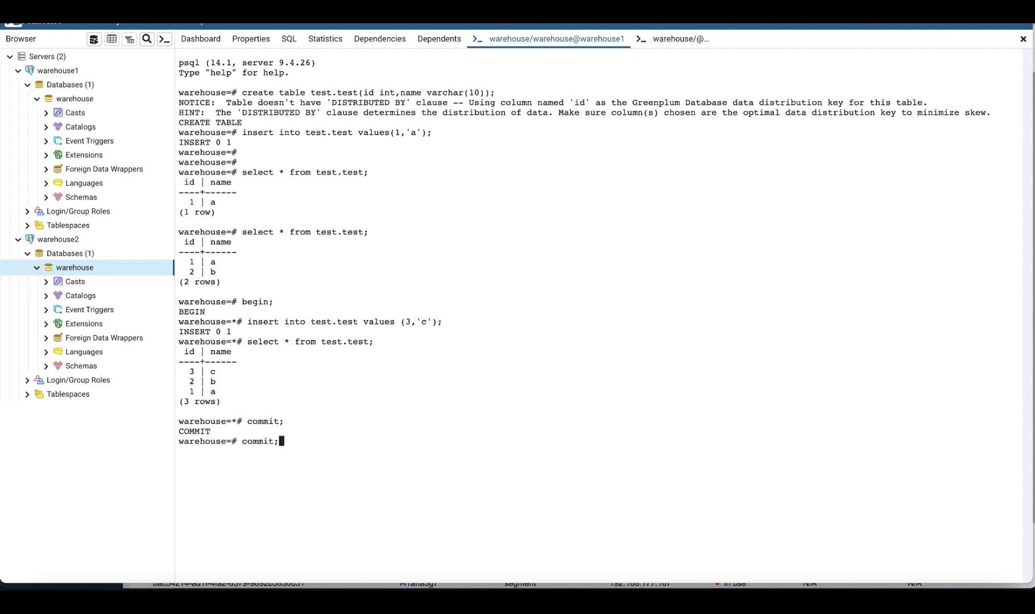
key("Return")
Query all rows of test.test again in the warehouse2 session to check the data after the commit
left_click(677, 38)
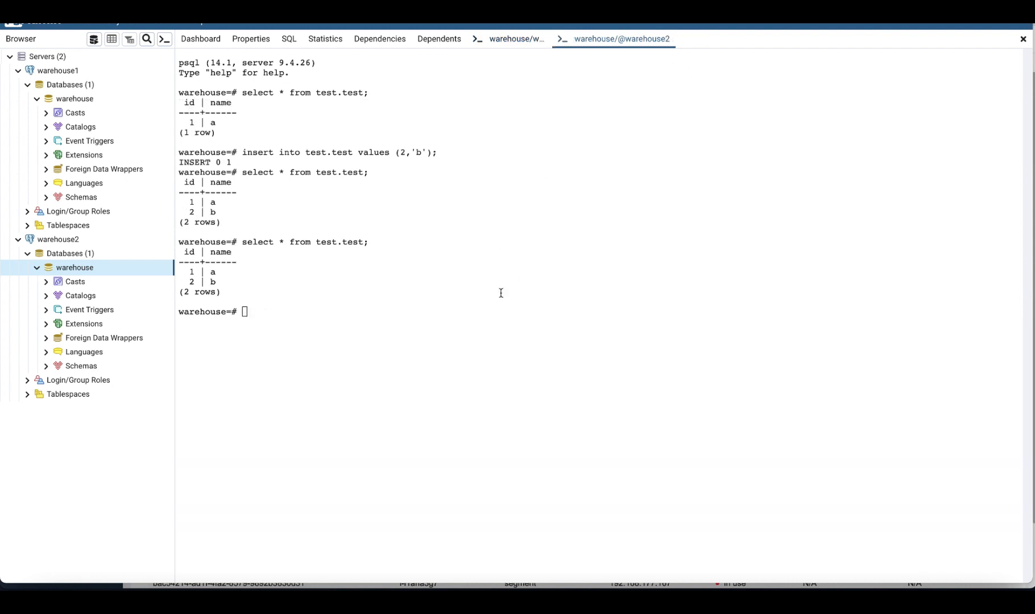
key("Up")
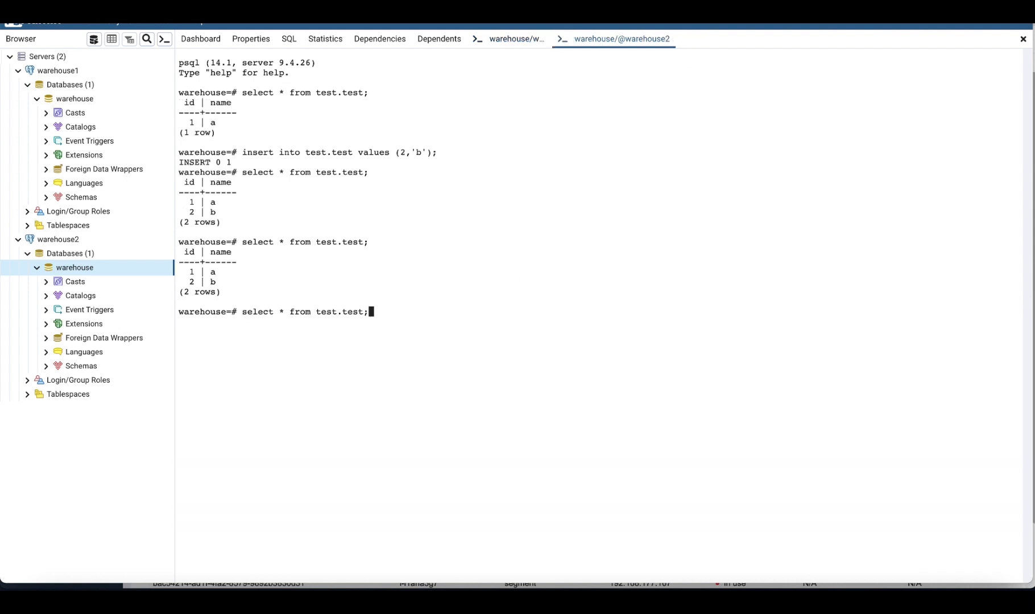